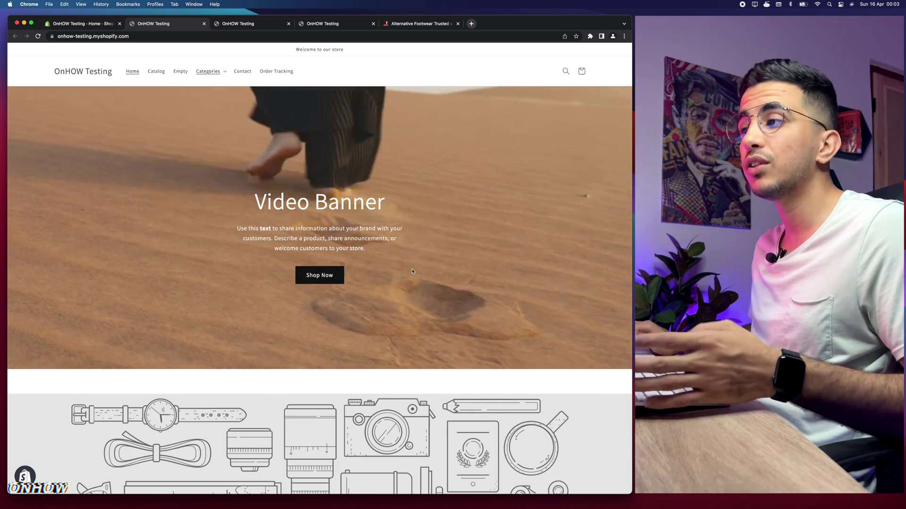
Look through the OnHOW Testing storefront homepage, including its featured products
scroll(414, 269, "down", 10)
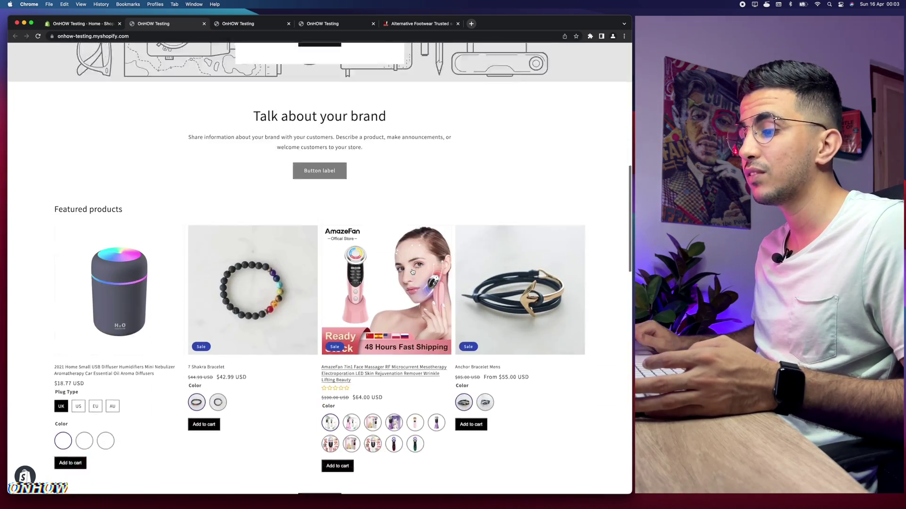
scroll(376, 312, "up", 5)
scroll(376, 312, "down", 5)
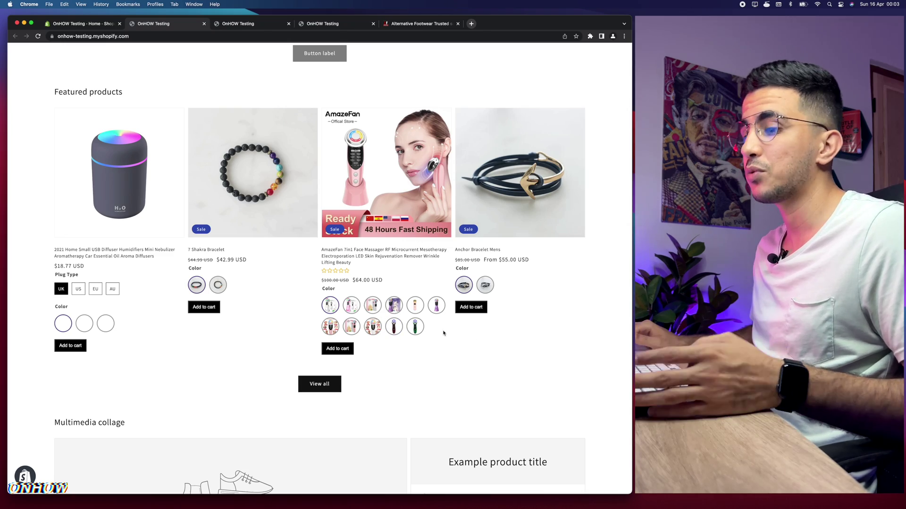
scroll(299, 415, "up", 15)
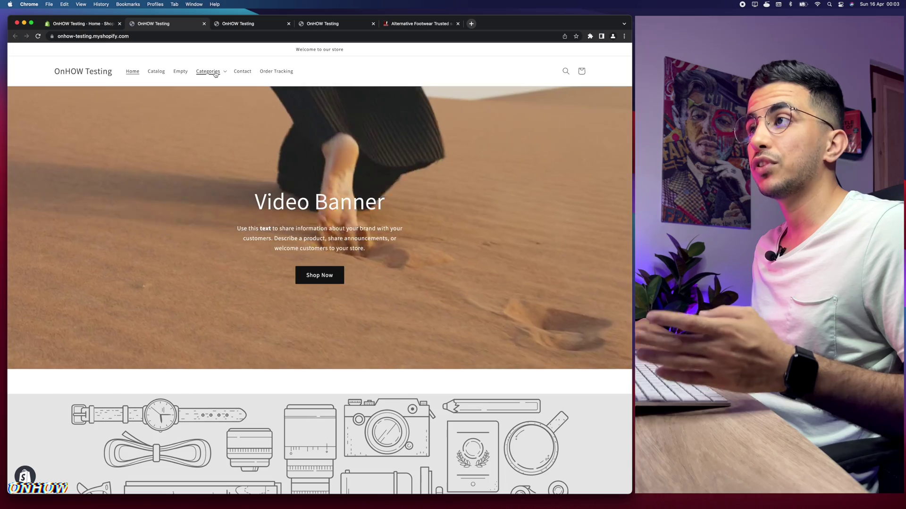
scroll(271, 73, "up", 5)
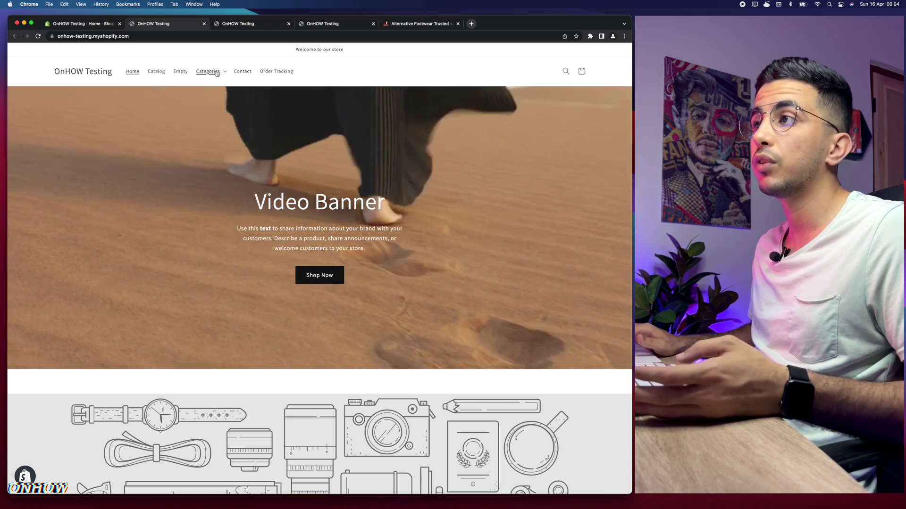
Compare the Categories menu and its Jewelry submenu in the live store's dropdown and the theme preview's mega menu
left_click(216, 73)
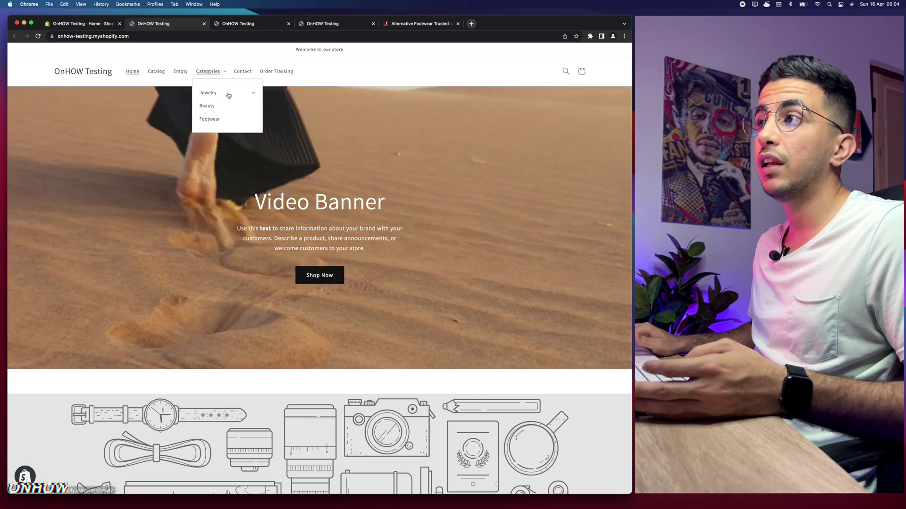
left_click(227, 95)
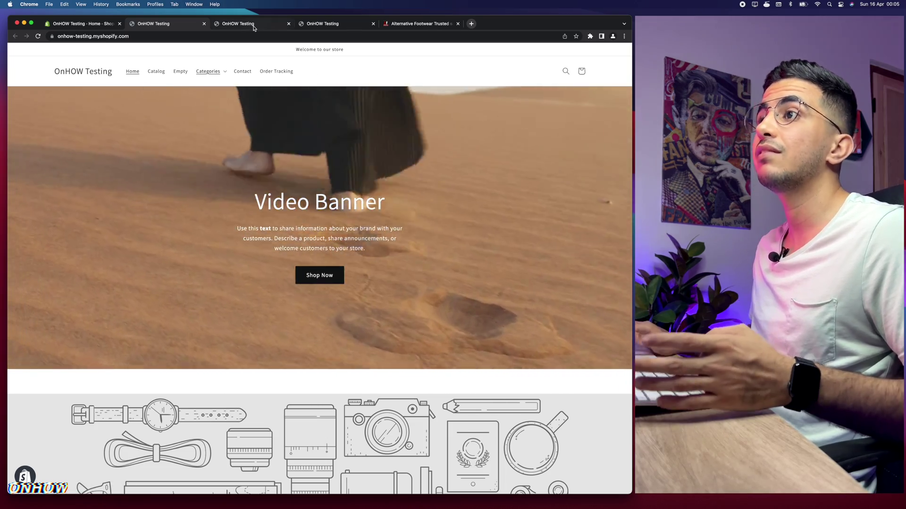
left_click(253, 24)
left_click(296, 74)
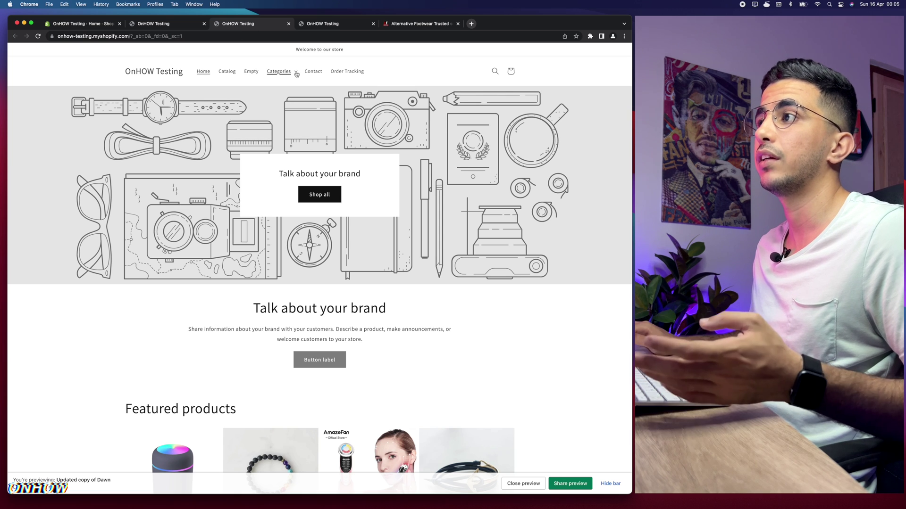
left_click(296, 74)
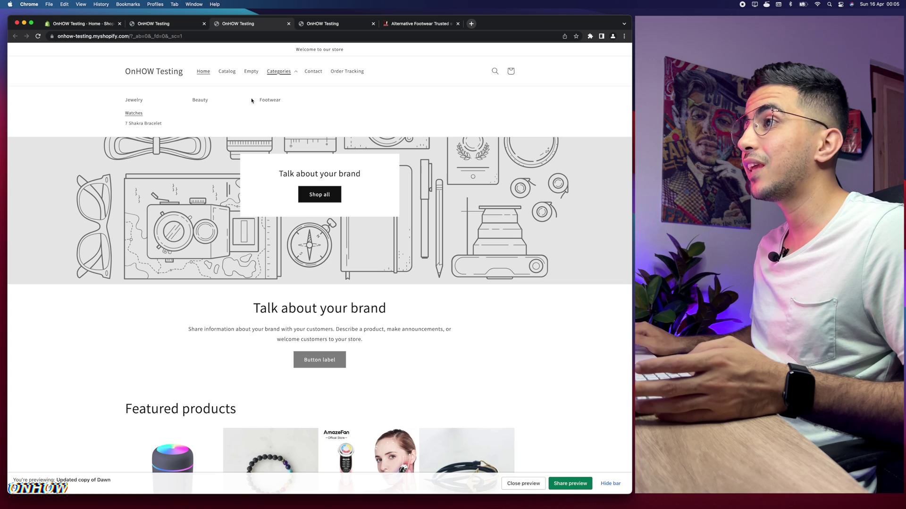
left_click(163, 24)
left_click(208, 71)
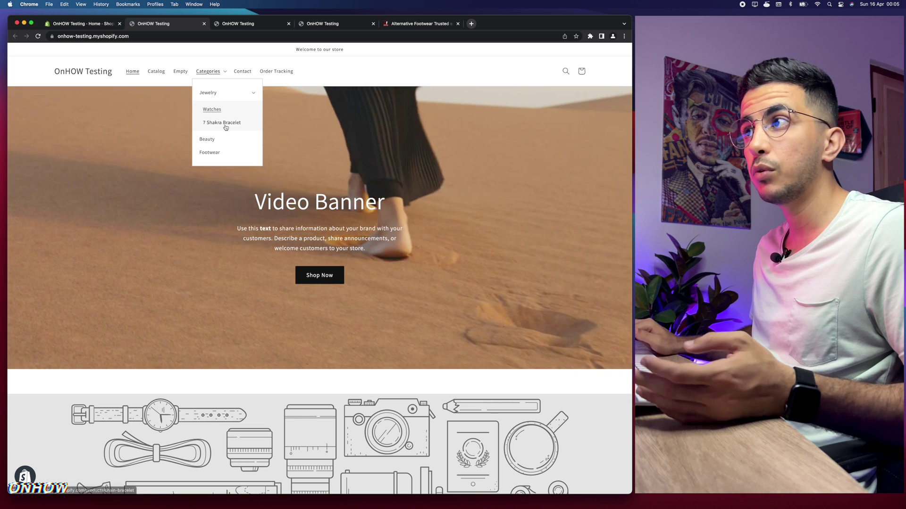
left_click(246, 24)
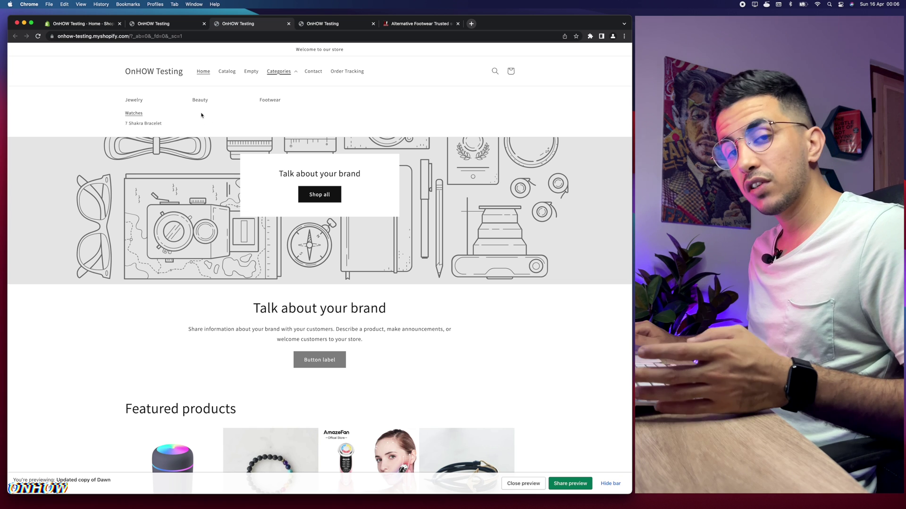
Examine the drawer-style menu in the other theme preview, going through Categories and its Jewelry submenu and back
left_click(323, 25)
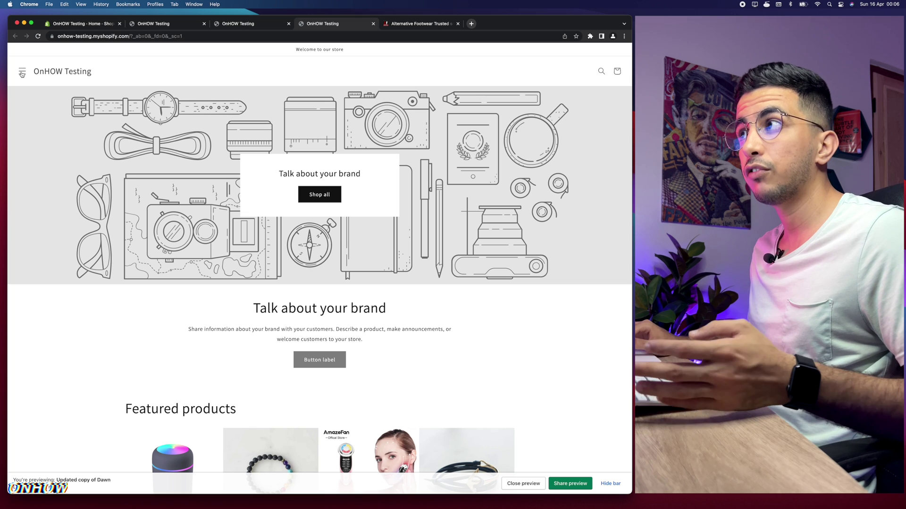
left_click(22, 73)
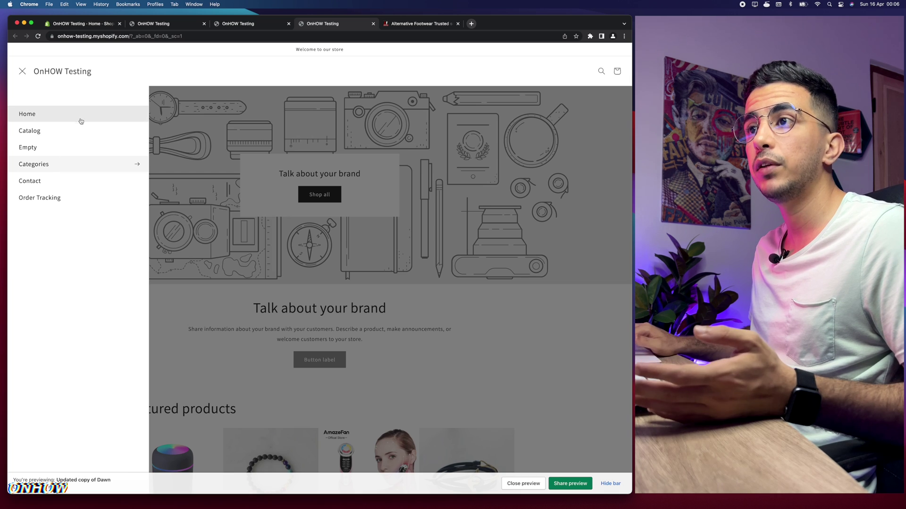
left_click(47, 166)
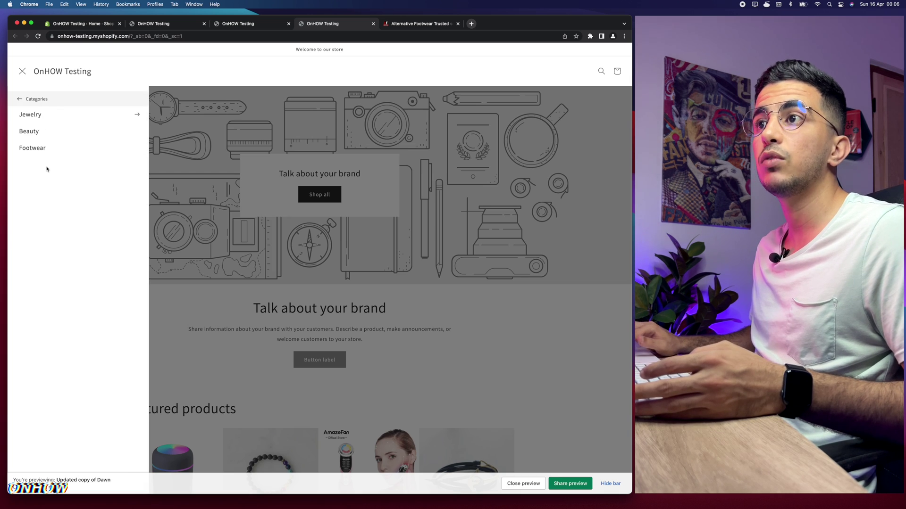
left_click(46, 118)
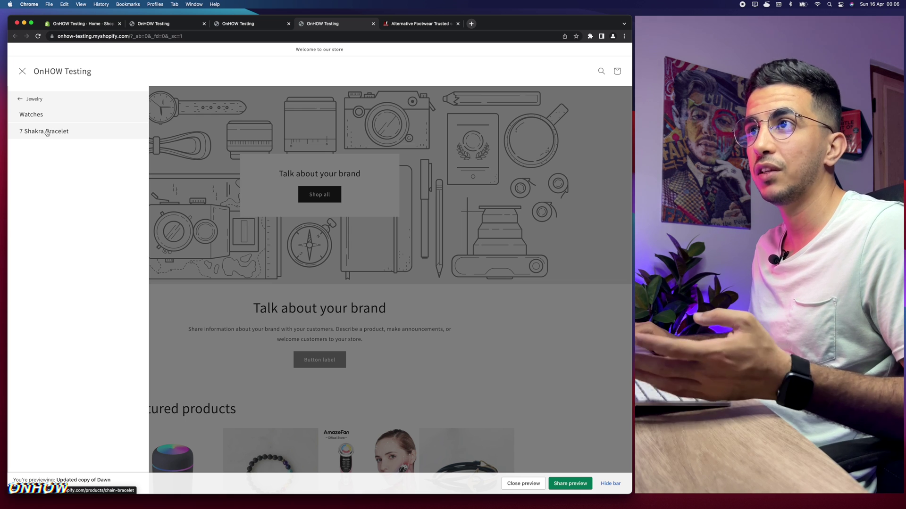
left_click(23, 99)
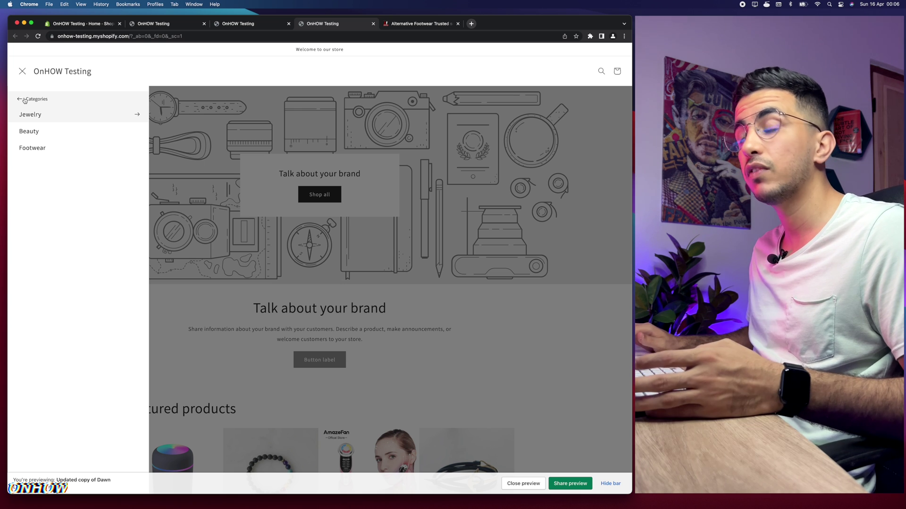
left_click(25, 100)
Examine the Demonia and Pleaser mega menus on the alternative-footwear.co.uk store
left_click(419, 24)
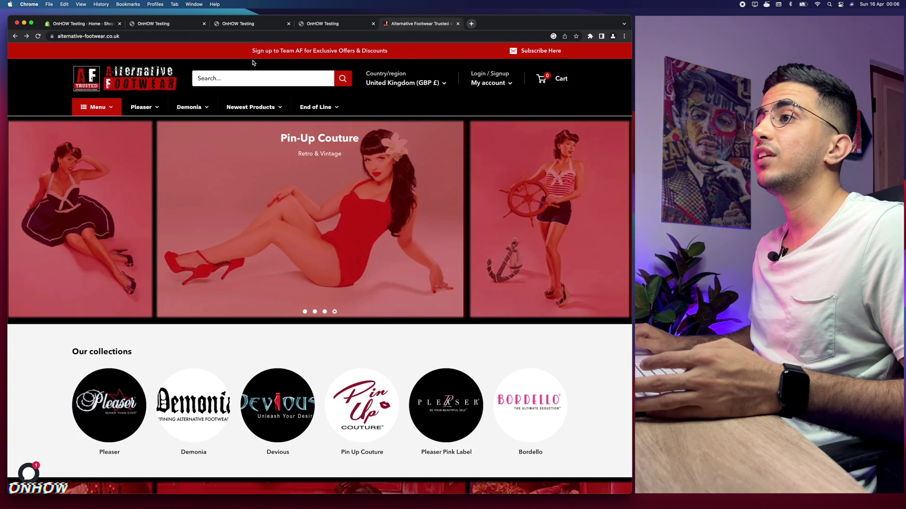
mouse_move(190, 110)
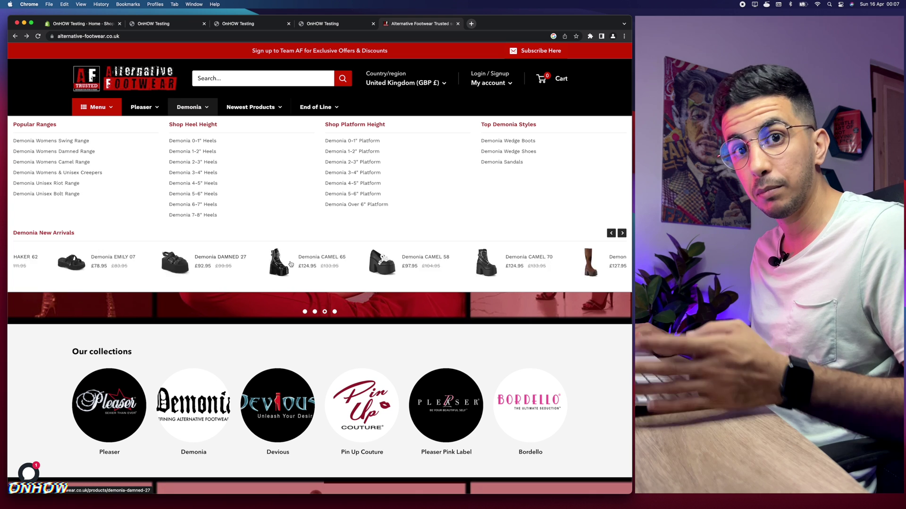
mouse_move(144, 107)
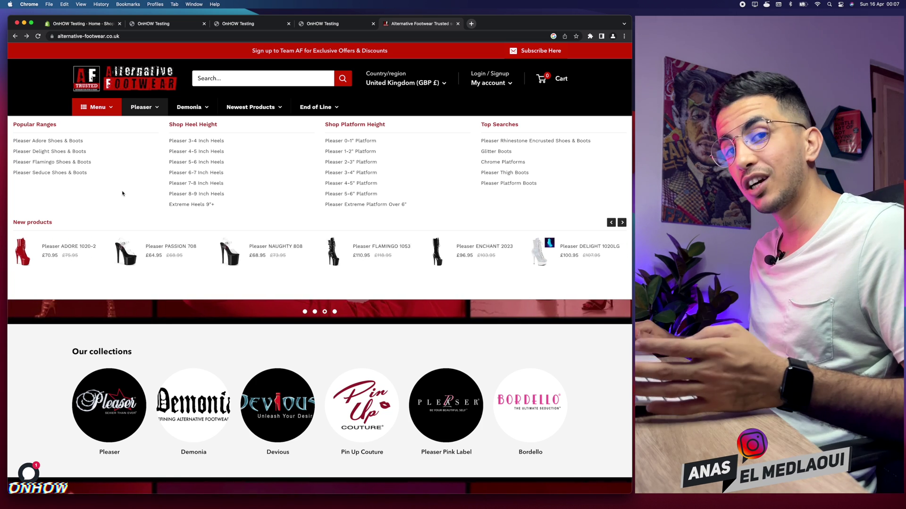
key("super+1")
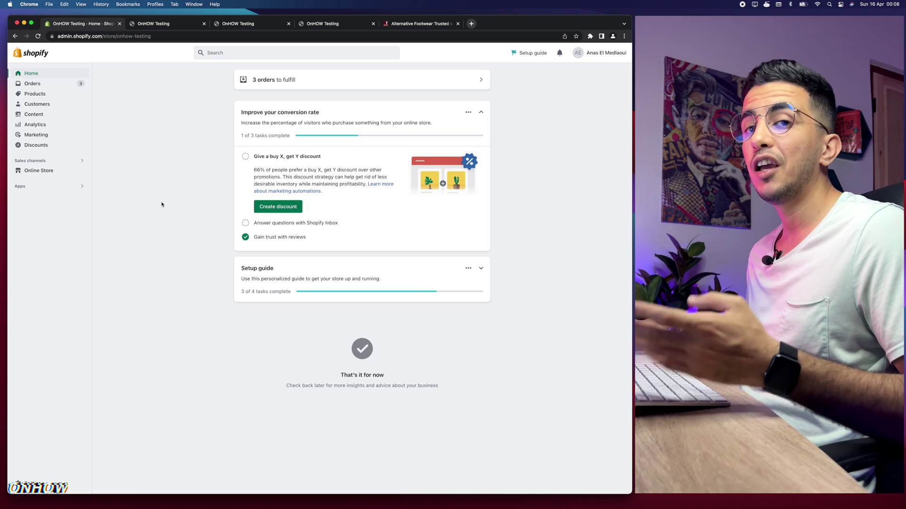
key("super+5")
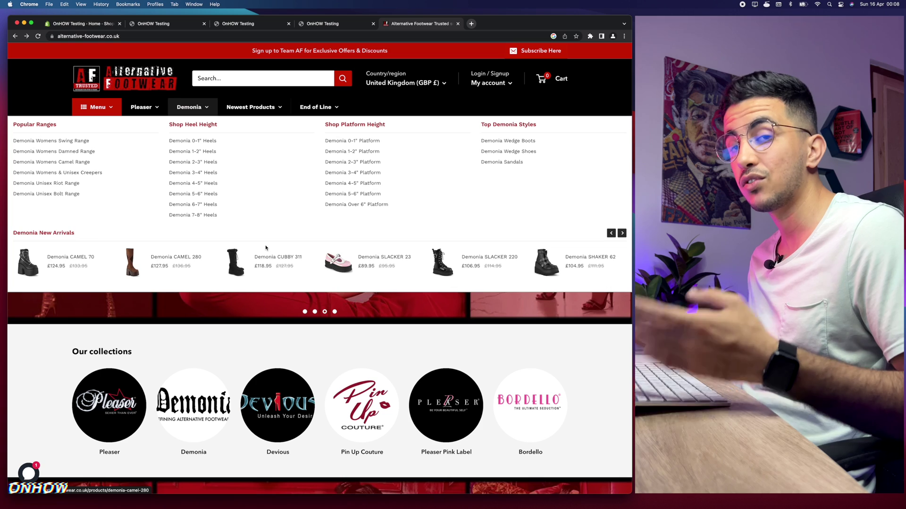
Open the Main menu for editing from the online store's navigation settings in the Shopify admin
key("super+1")
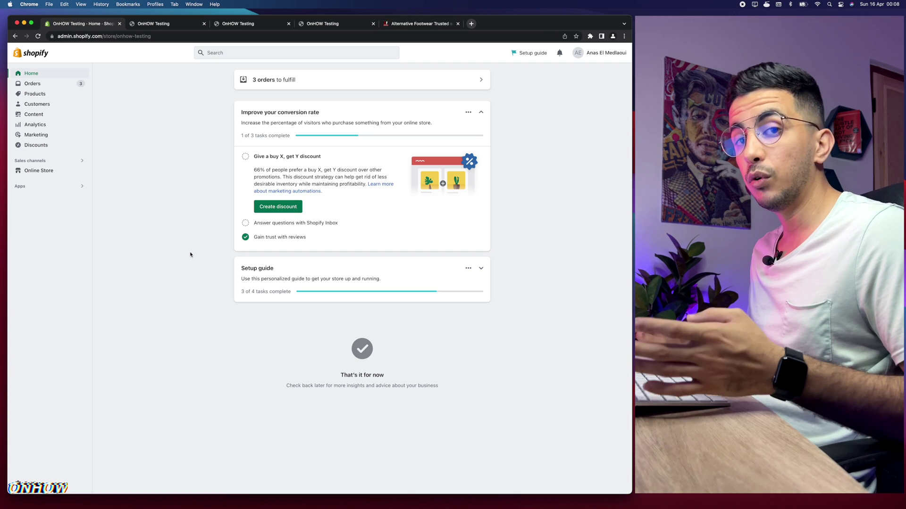
left_click(174, 24)
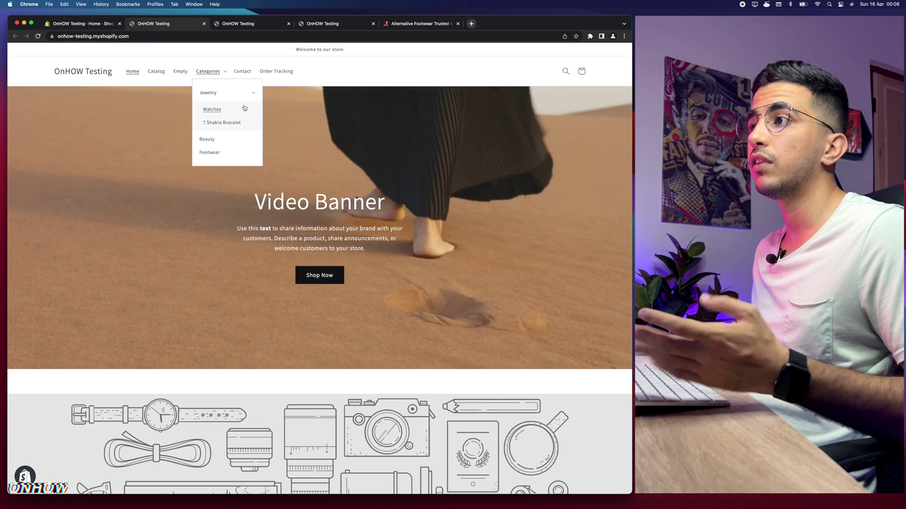
left_click(76, 23)
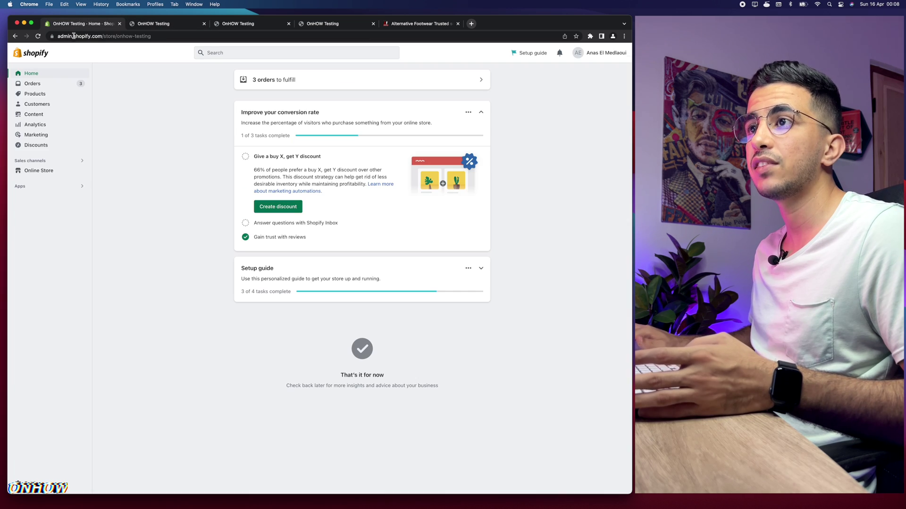
left_click(40, 171)
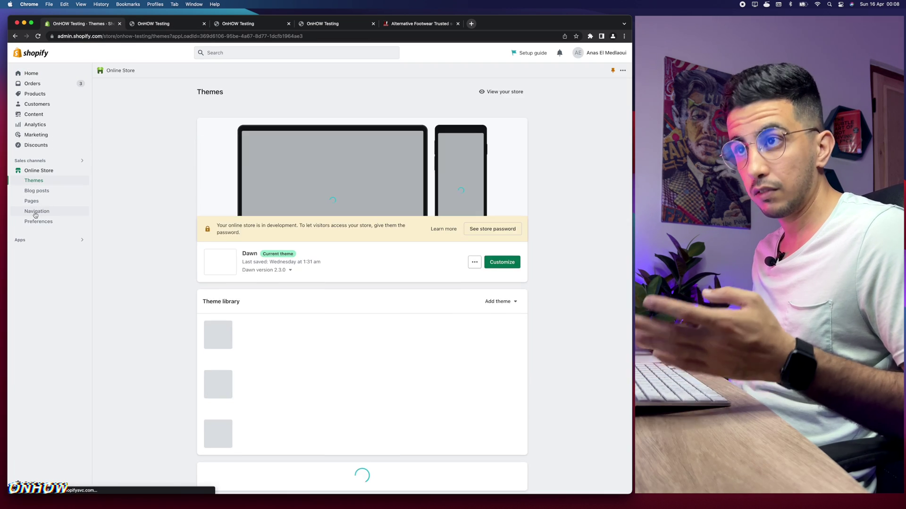
left_click(35, 212)
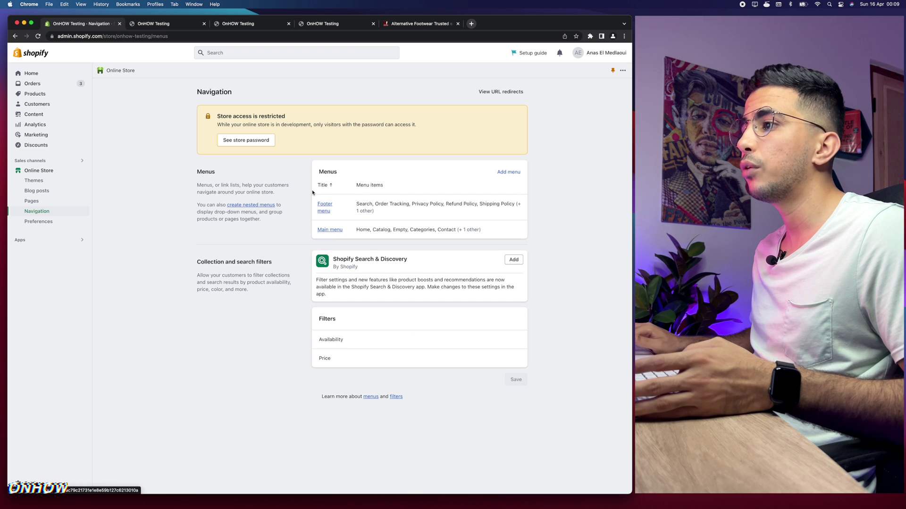
left_click(328, 231)
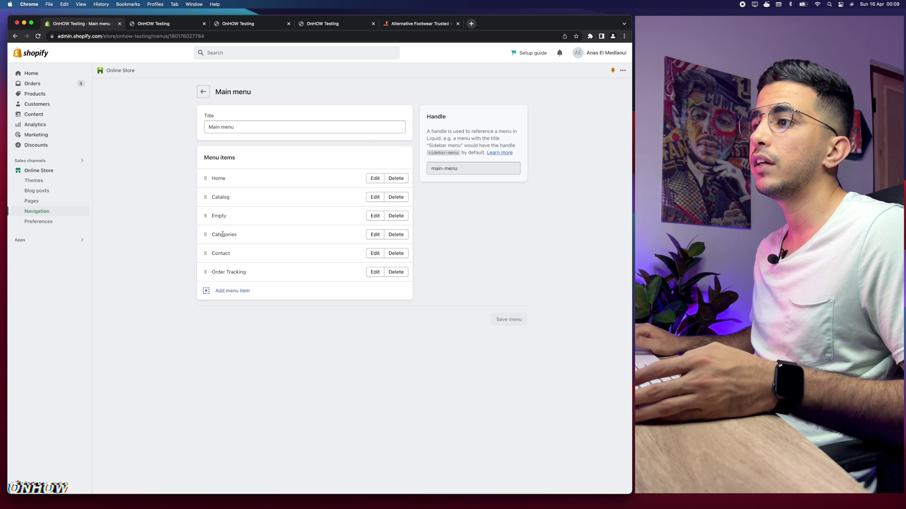
Add a menu item named Footwear, linked to the Home page, to the main menu
left_click(163, 27)
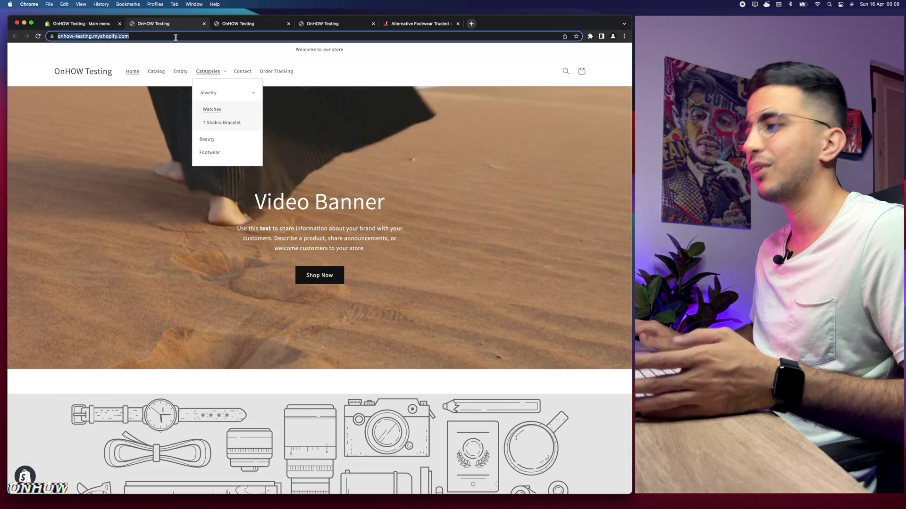
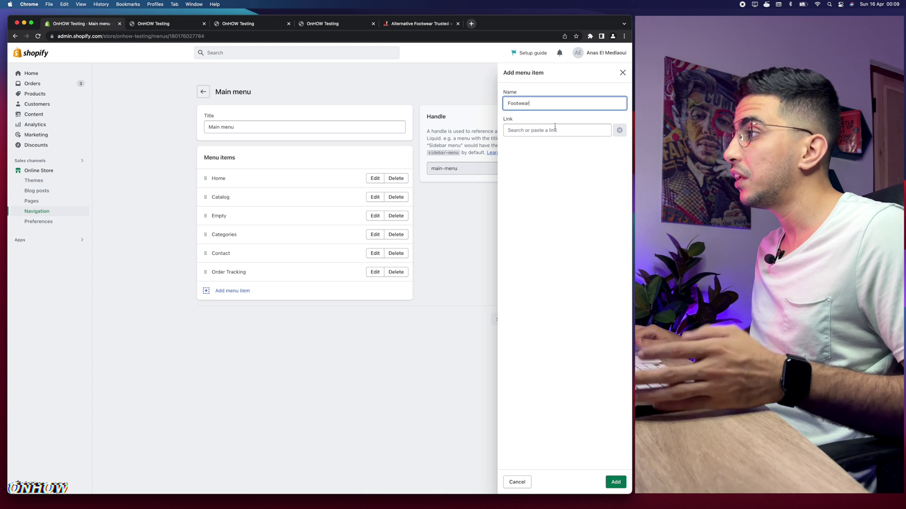
left_click(537, 129)
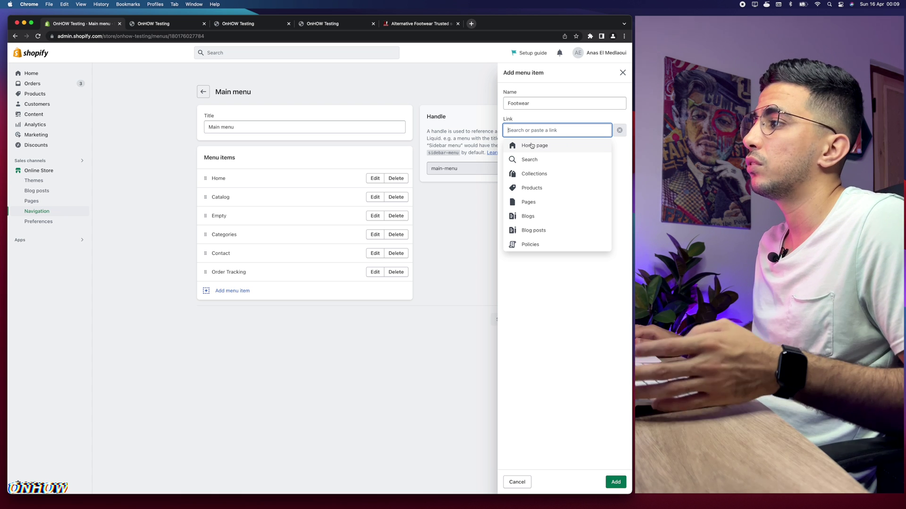
left_click(532, 145)
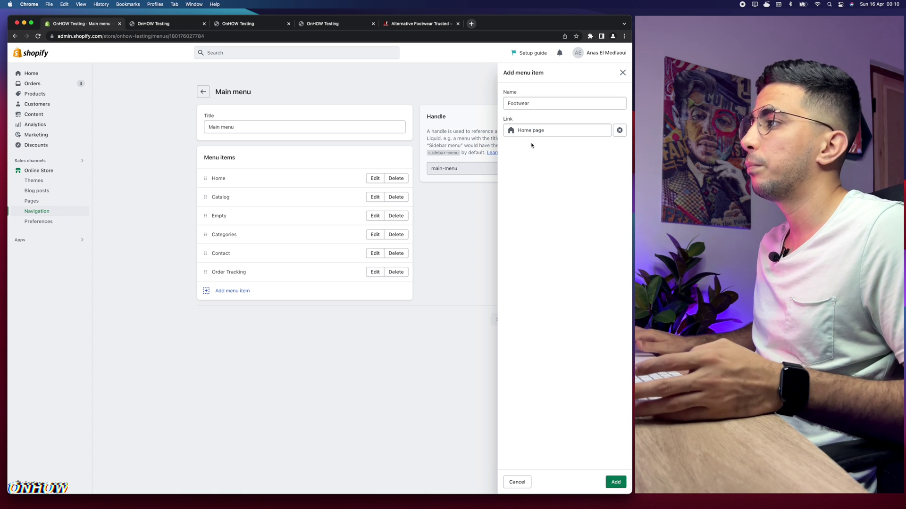
left_click(615, 482)
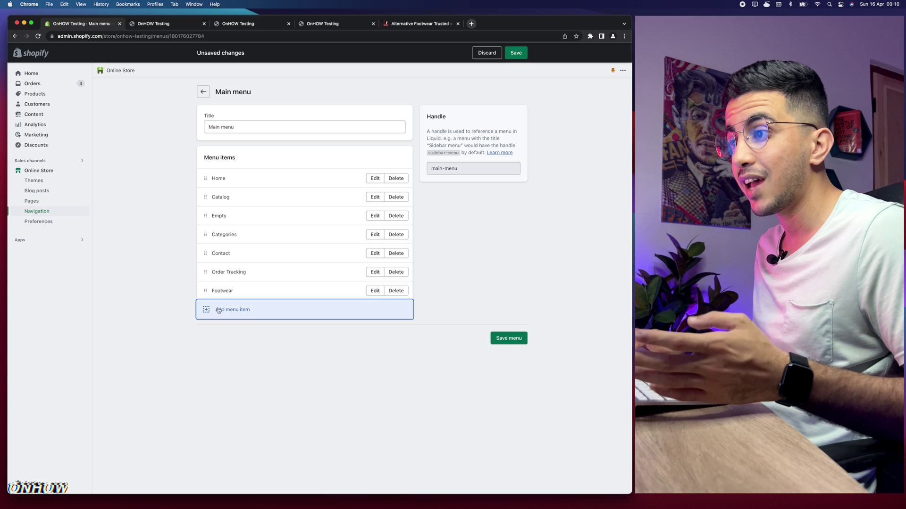
Add a menu item named Jewelry, linked to the Home page, to the main menu
left_click(219, 310)
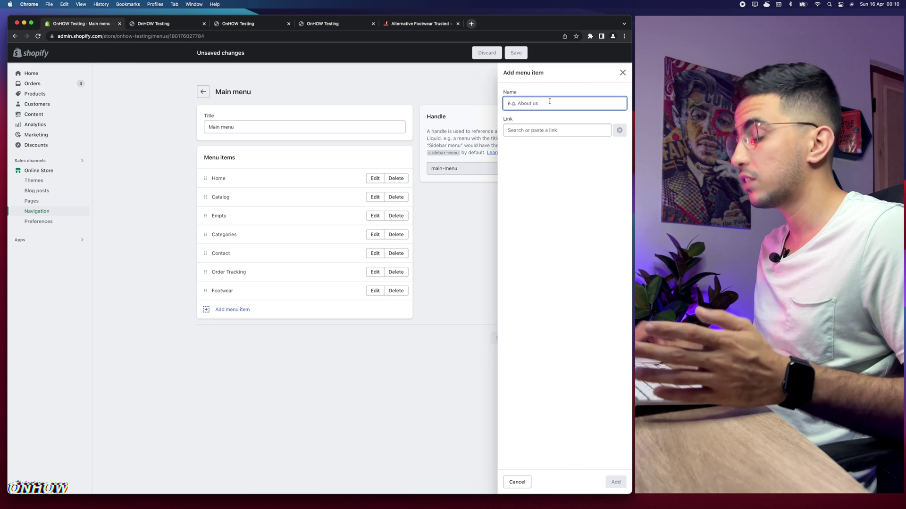
type("Jewelry")
left_click(541, 130)
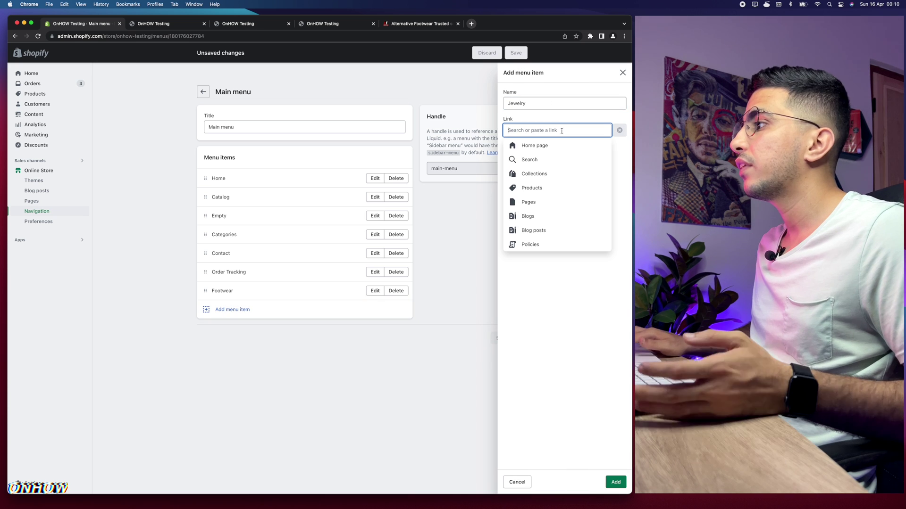
left_click(536, 146)
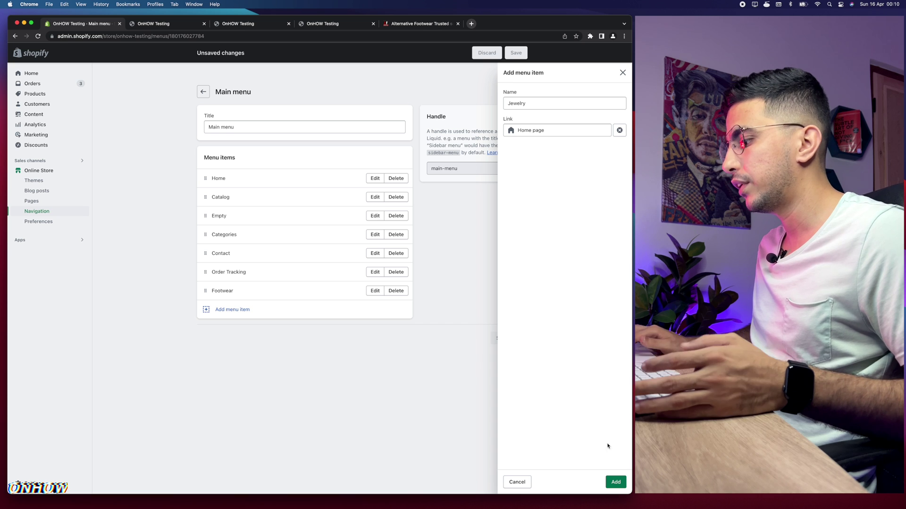
left_click(615, 483)
Add a menu item named Beauty, linked to the Home page, to the main menu and save the menu
type("Beauty")
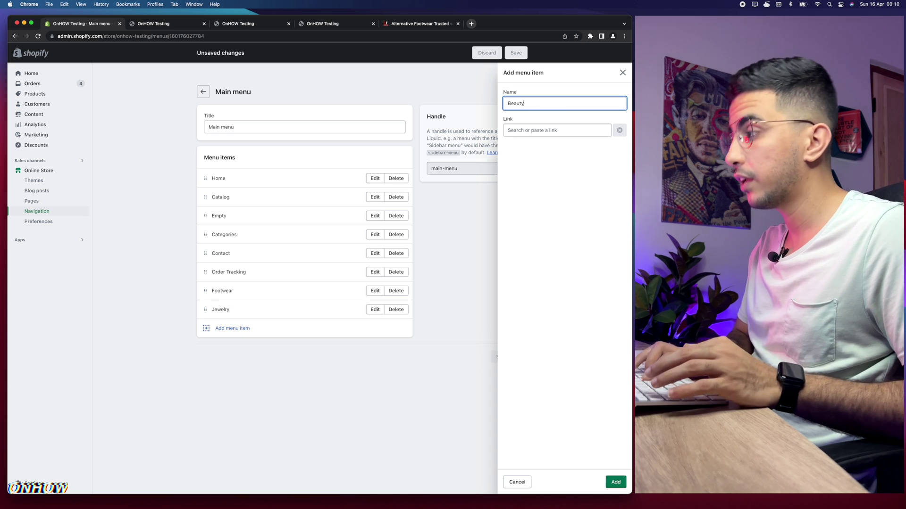
left_click(540, 130)
left_click(537, 146)
left_click(616, 482)
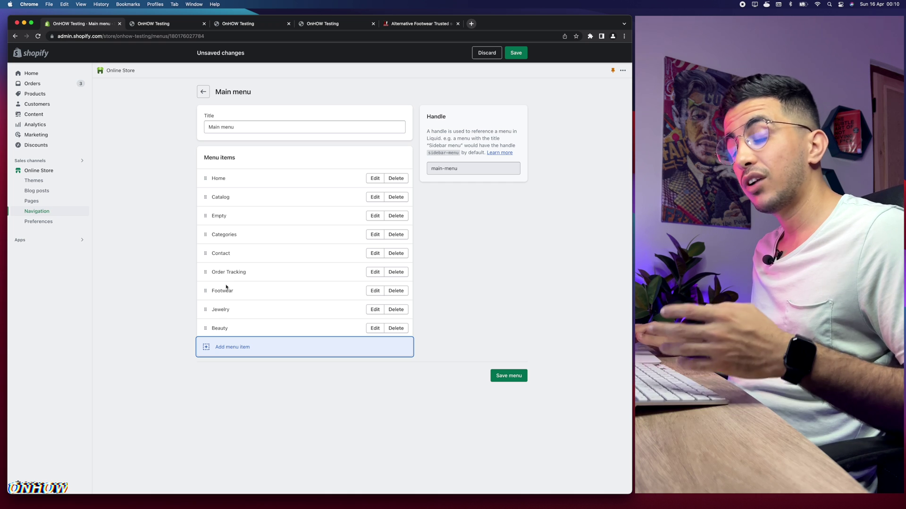
left_click(507, 376)
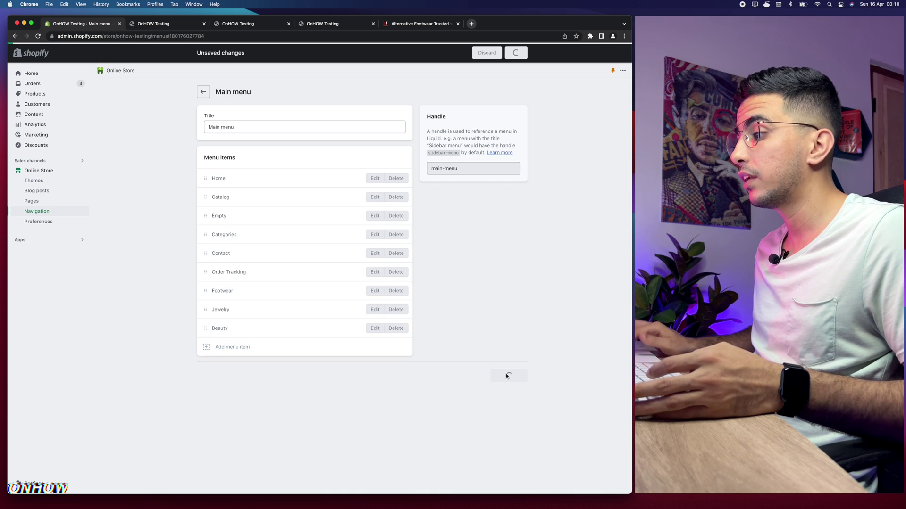
Reload the OnHOW Testing storefront to check the items in its header menu
left_click(160, 28)
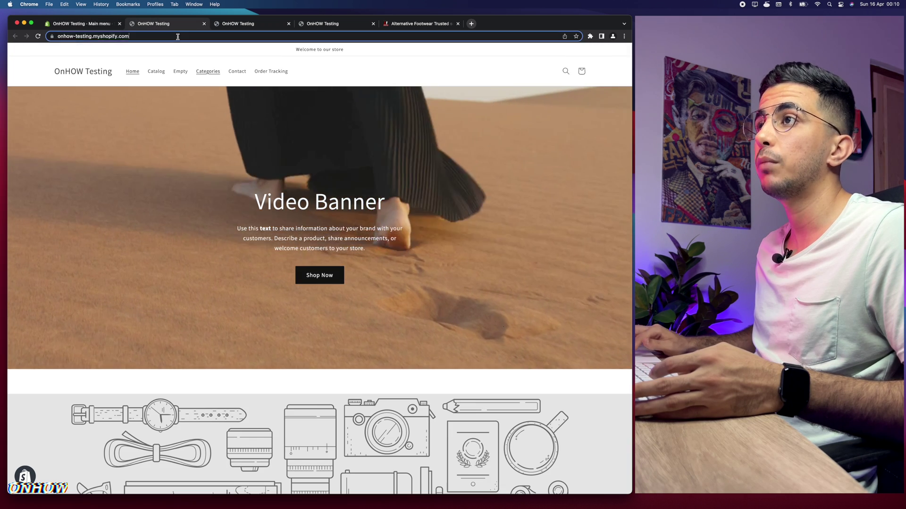
left_click(178, 37)
key("Return")
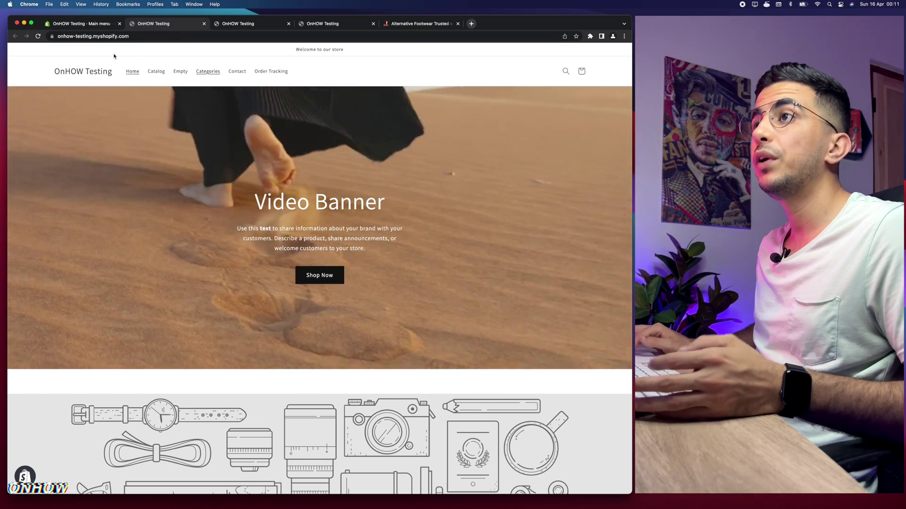
Nest the Footwear, Jewelry and Beauty items under Categories in the main menu and save the menu
key("ctrl+shift+Tab")
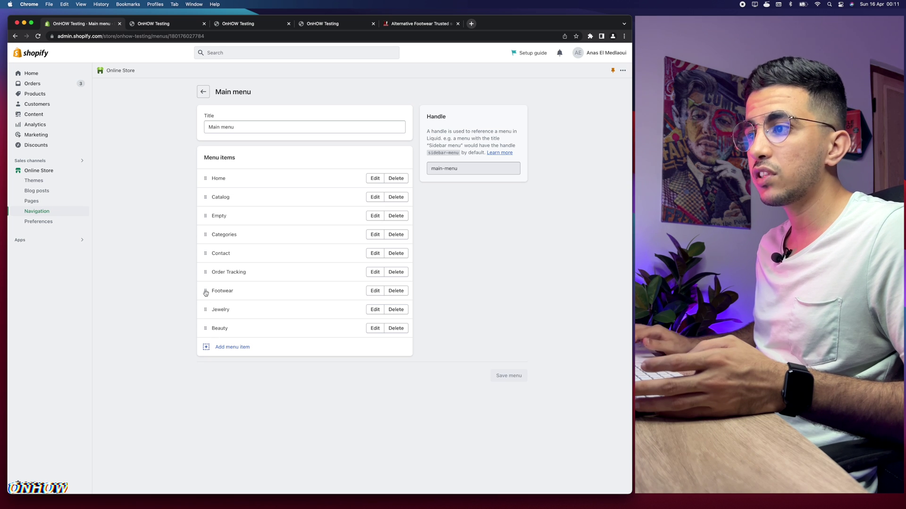
scroll(206, 294, "up", 5)
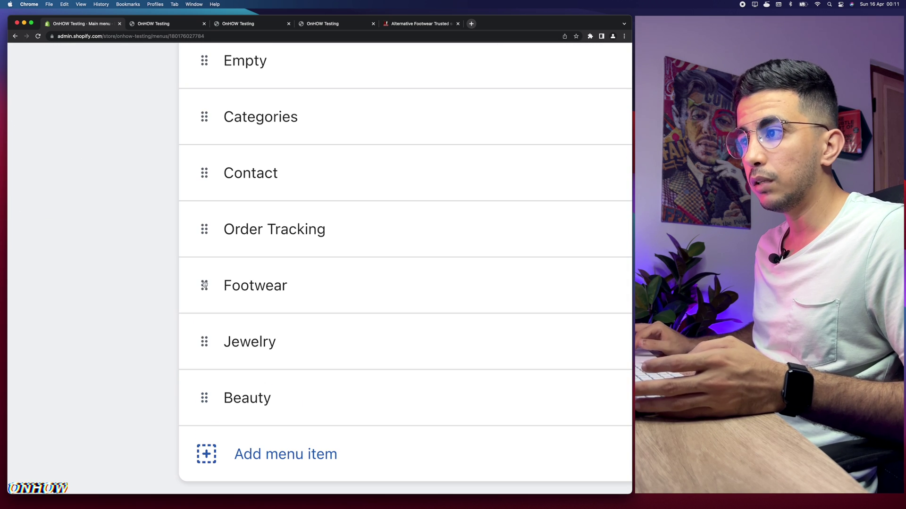
left_click_drag(204, 284, 253, 175)
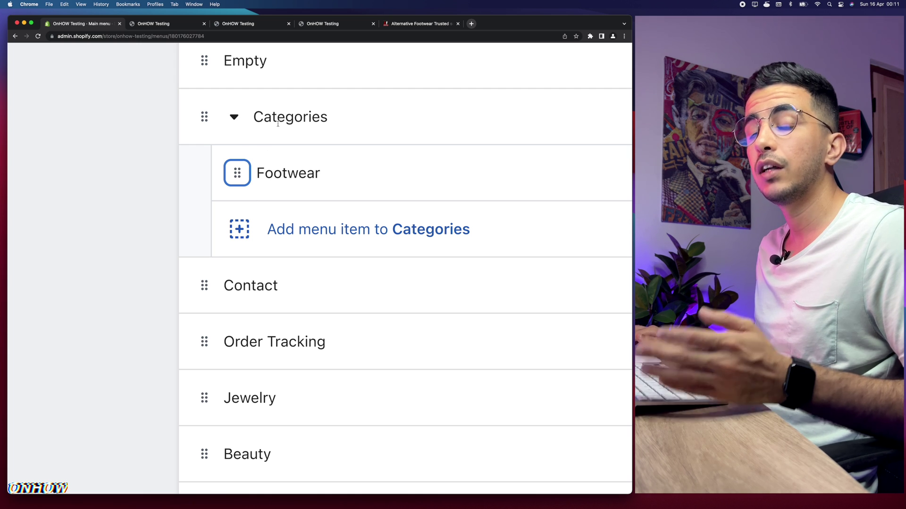
left_click_drag(204, 398, 260, 239)
scroll(260, 330, "down", 2)
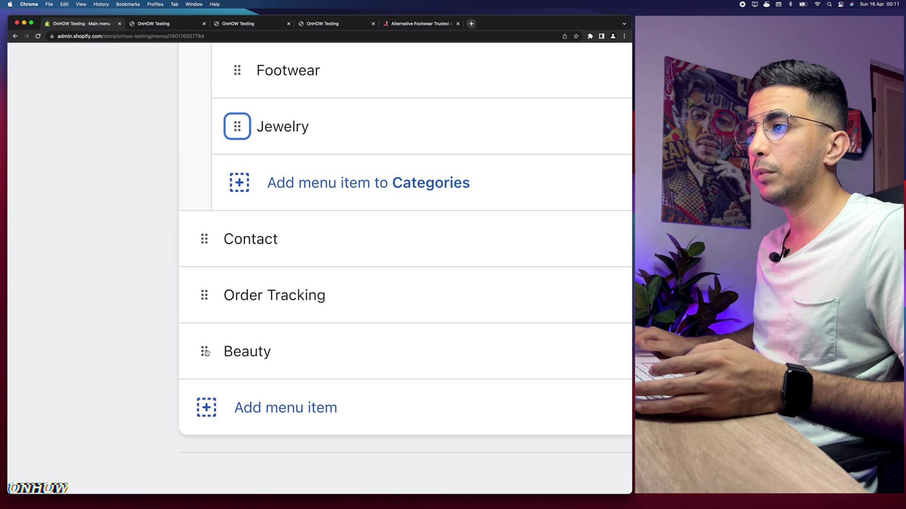
left_click_drag(204, 350, 295, 251)
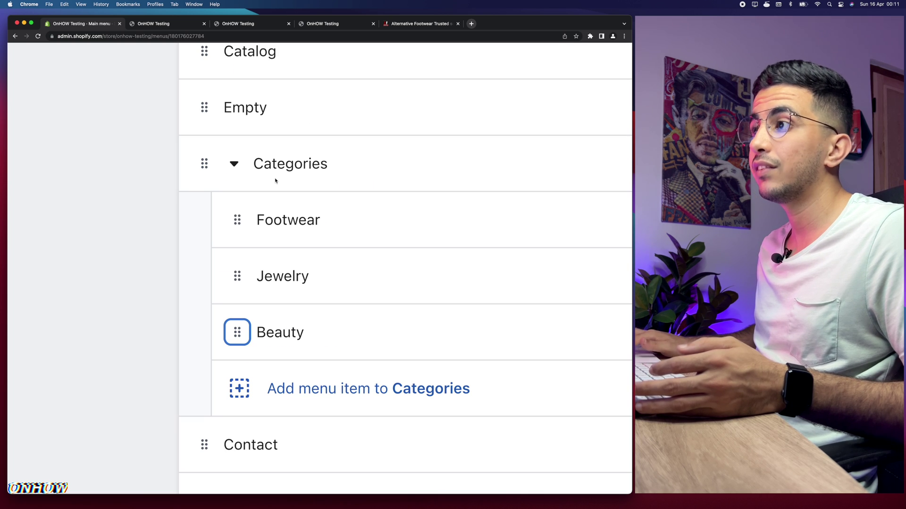
scroll(297, 175, "down", 5)
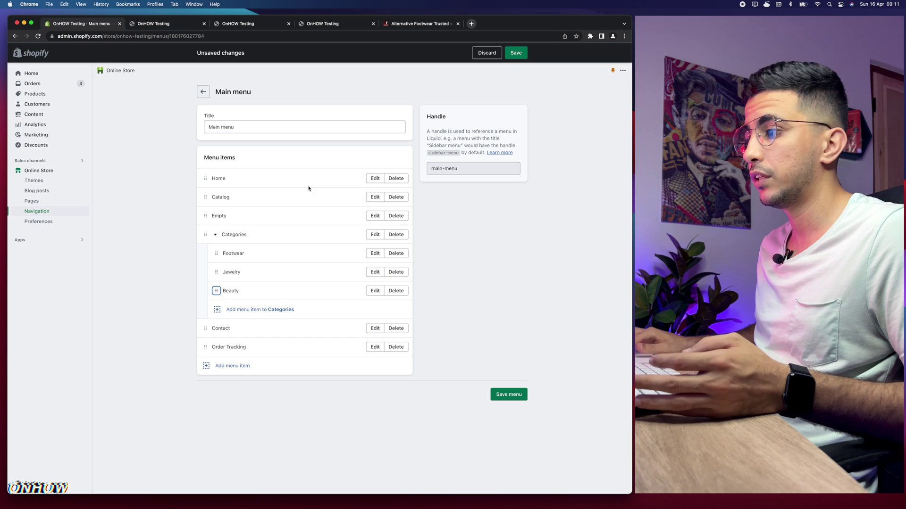
left_click(508, 394)
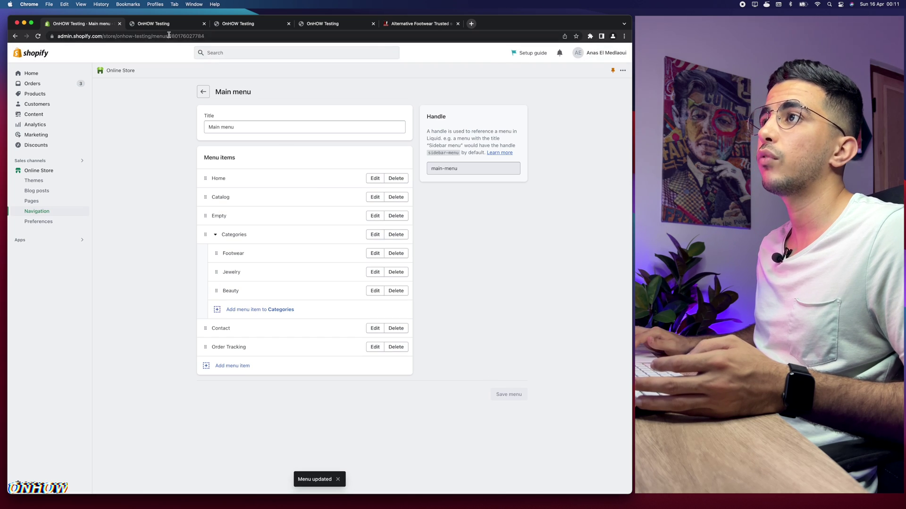
Reload the OnHOW Testing storefront and expand Categories in the header to check its submenu items
left_click(167, 27)
left_click(179, 38)
key("Return")
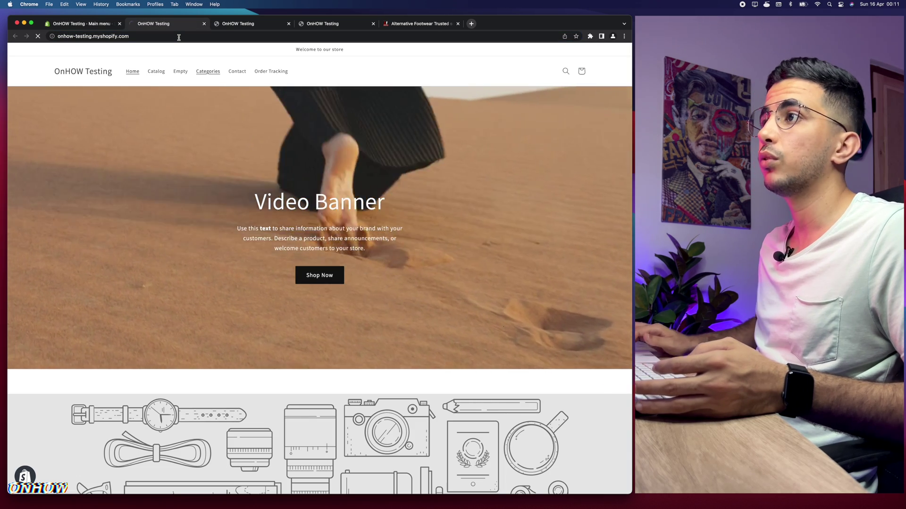
scroll(225, 71, "up", 5)
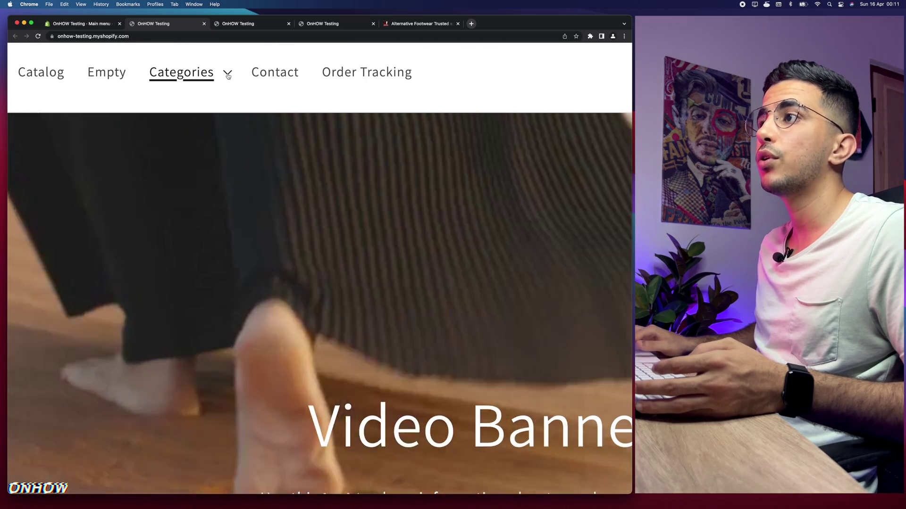
left_click(228, 75)
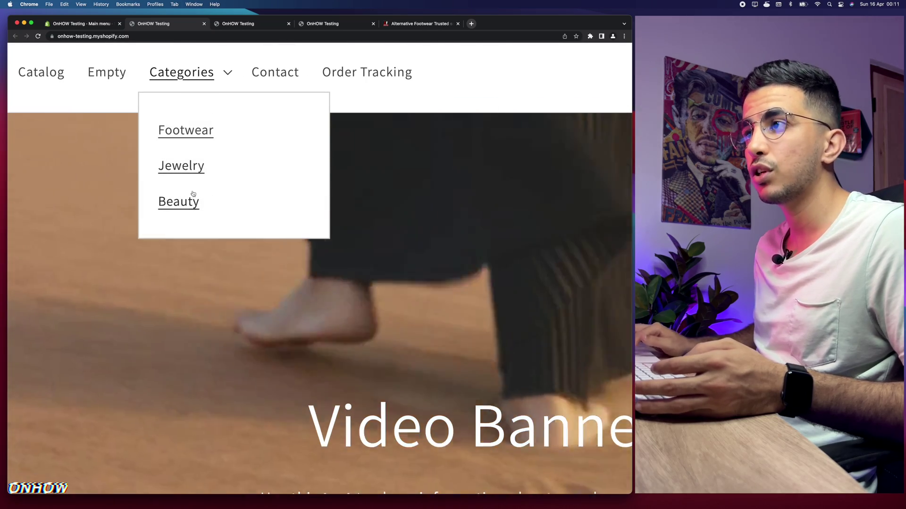
scroll(199, 133, "down", 5)
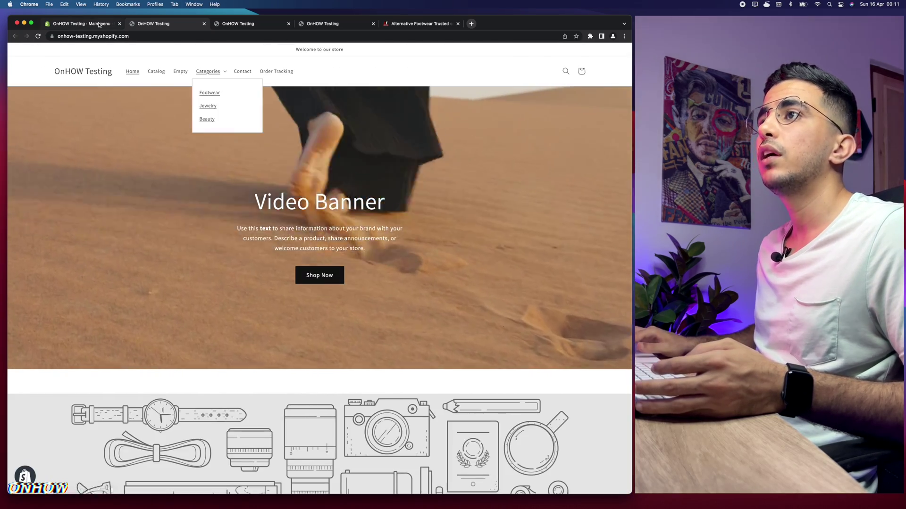
Add a menu item named Face Massager to Categories, linked to the AmazeFan 7in1 Face Massager product
key("super+1")
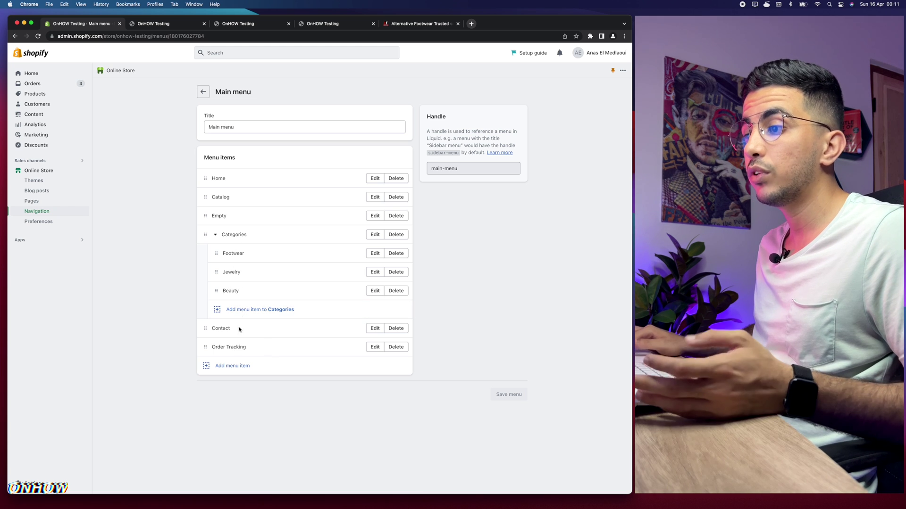
scroll(226, 375, "up", 5)
scroll(232, 357, "down", 5)
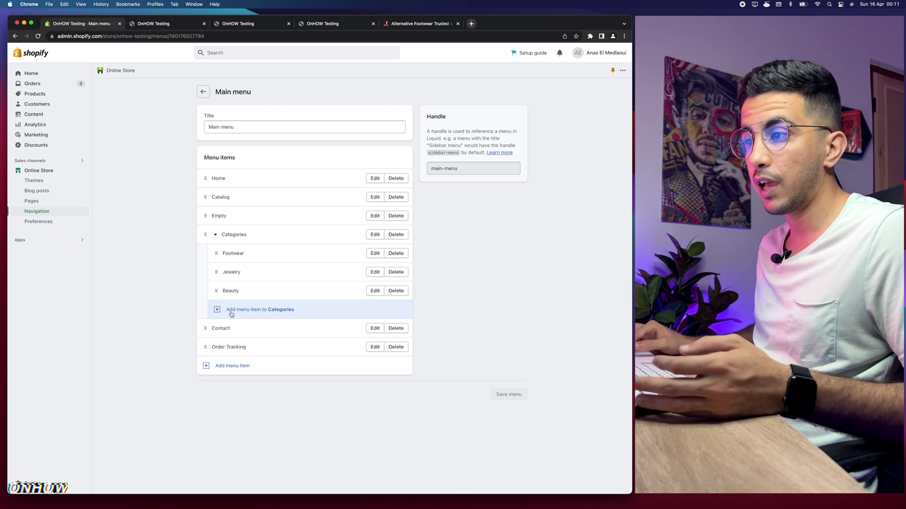
scroll(229, 312, "up", 5)
scroll(275, 307, "down", 5)
left_click(246, 310)
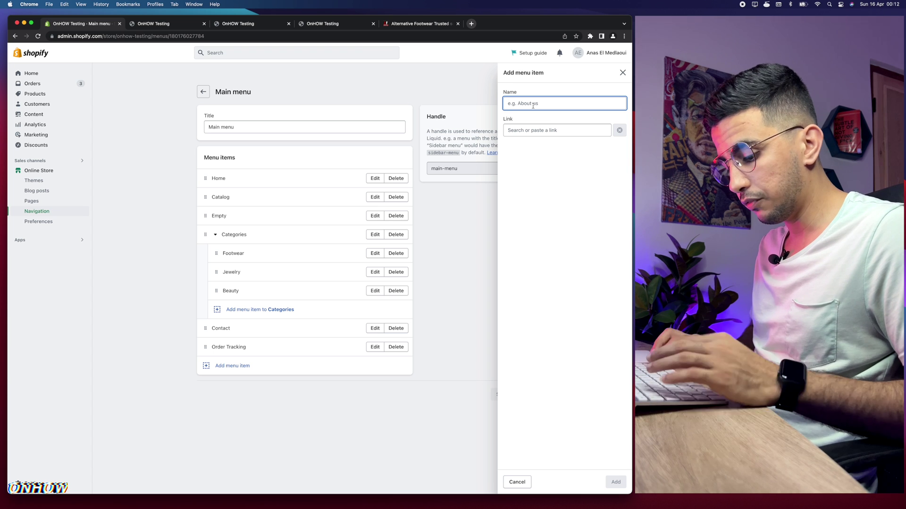
type("Face Massager")
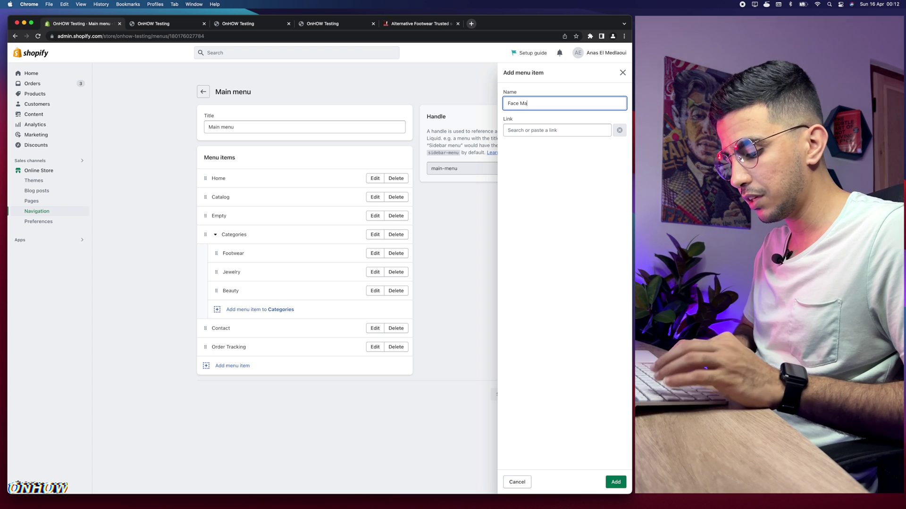
left_click(571, 129)
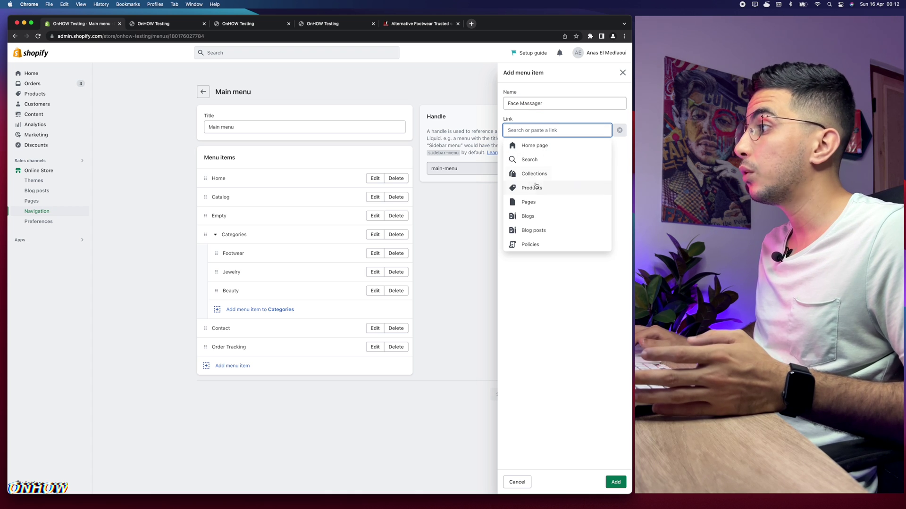
left_click(532, 188)
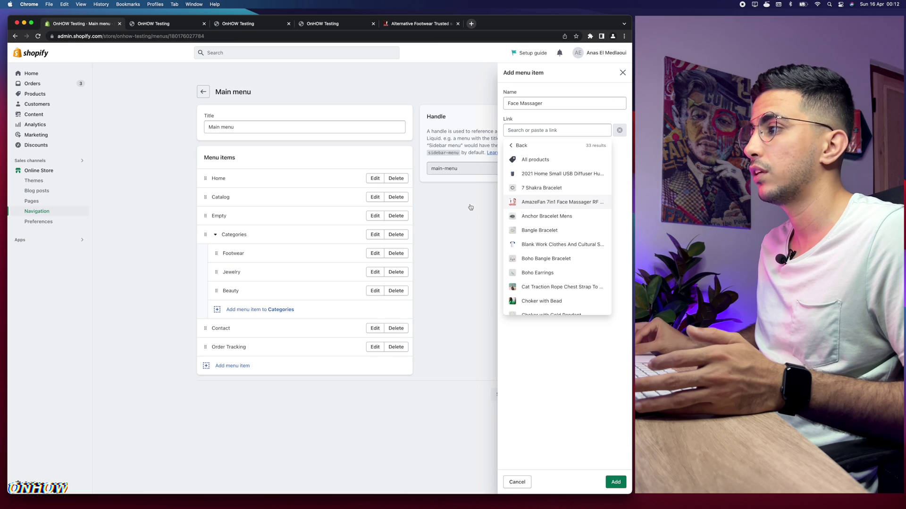
left_click(579, 202)
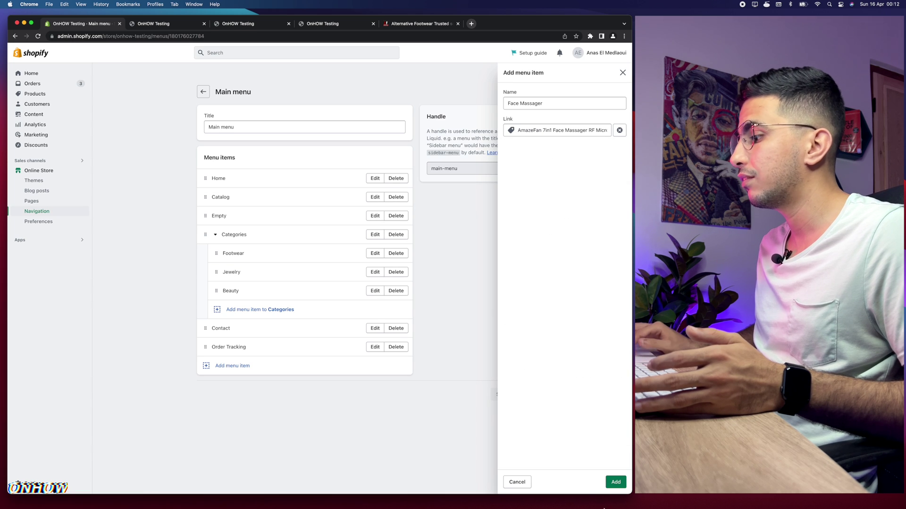
left_click(615, 482)
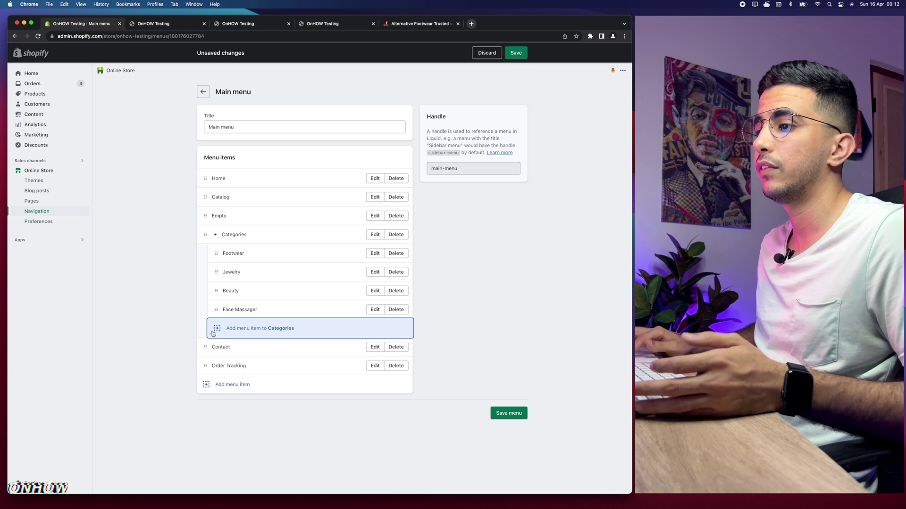
Nest the Face Massager item under Beauty within Categories
scroll(209, 310, "up", 10)
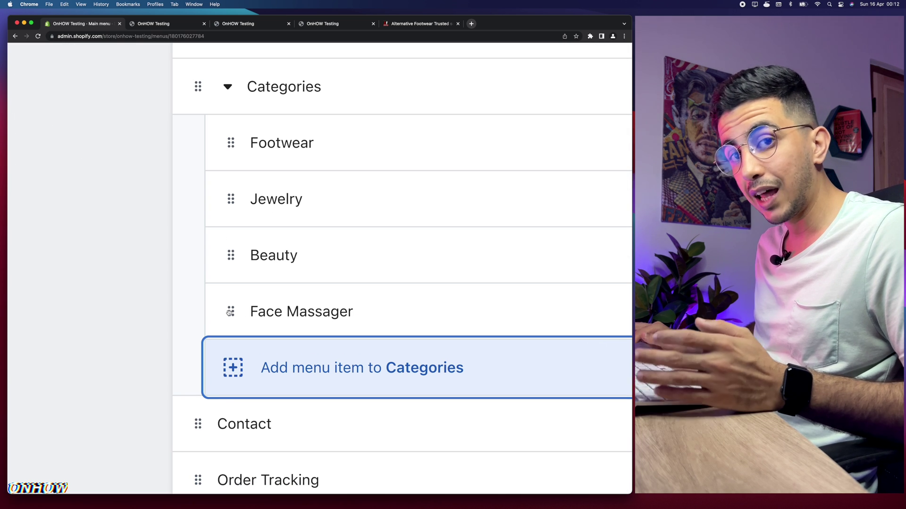
left_click_drag(230, 312, 230, 313)
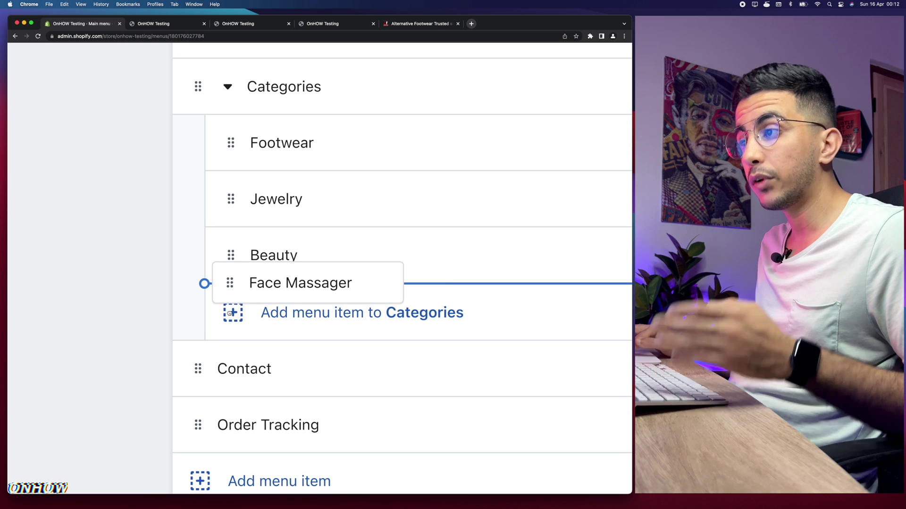
left_click_drag(230, 313, 280, 313)
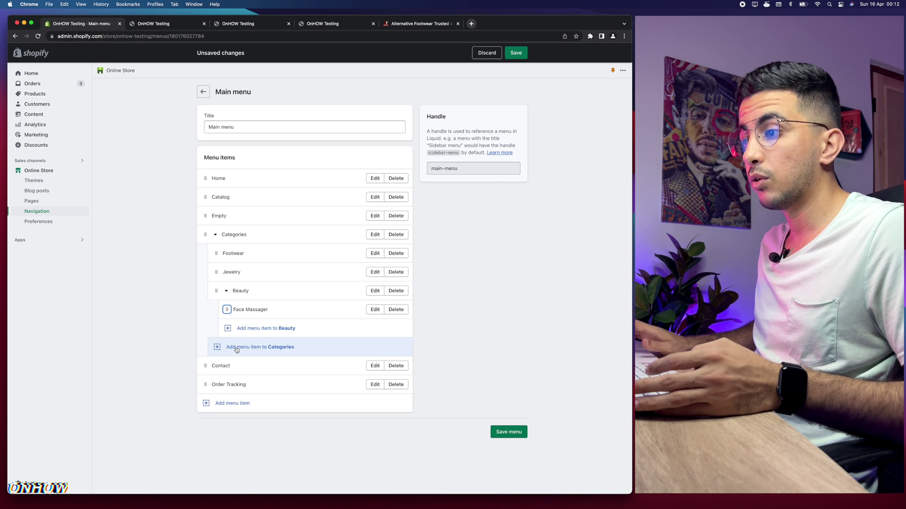
Add a menu item named Shoes to Categories, linked to the Comwarm Women Warm Cotton slippers product
left_click(288, 424)
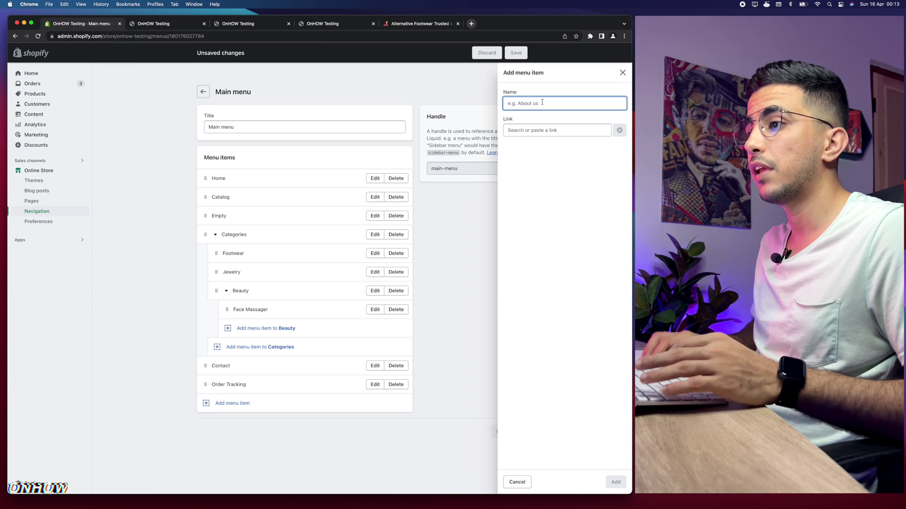
type("Shoes")
left_click(543, 117)
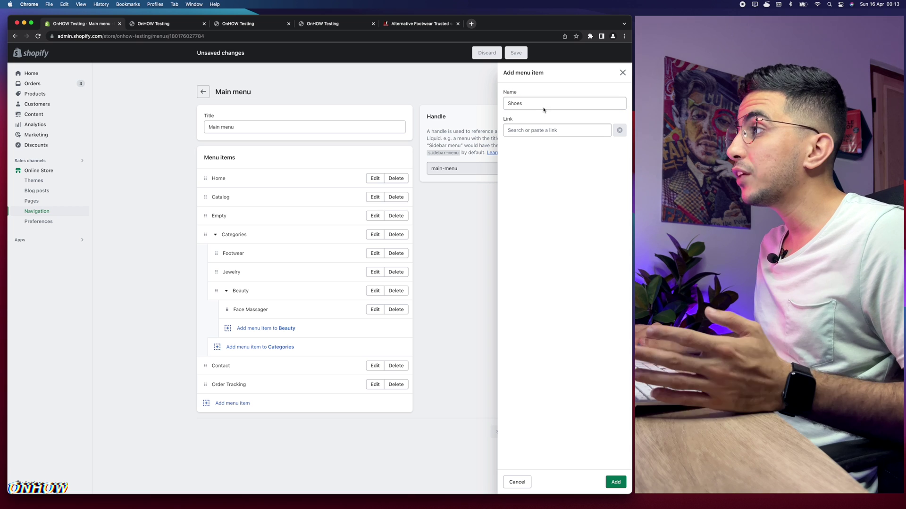
double_click(533, 101)
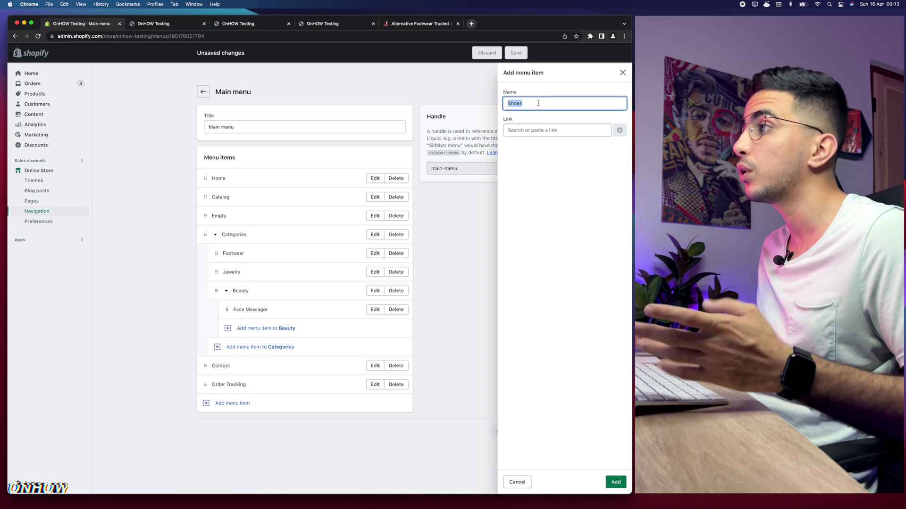
left_click(538, 103)
left_click(534, 130)
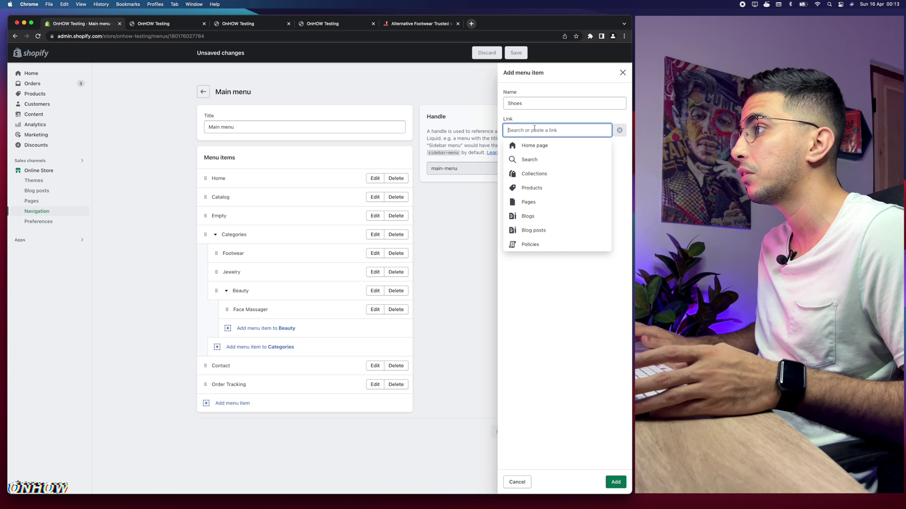
left_click(533, 188)
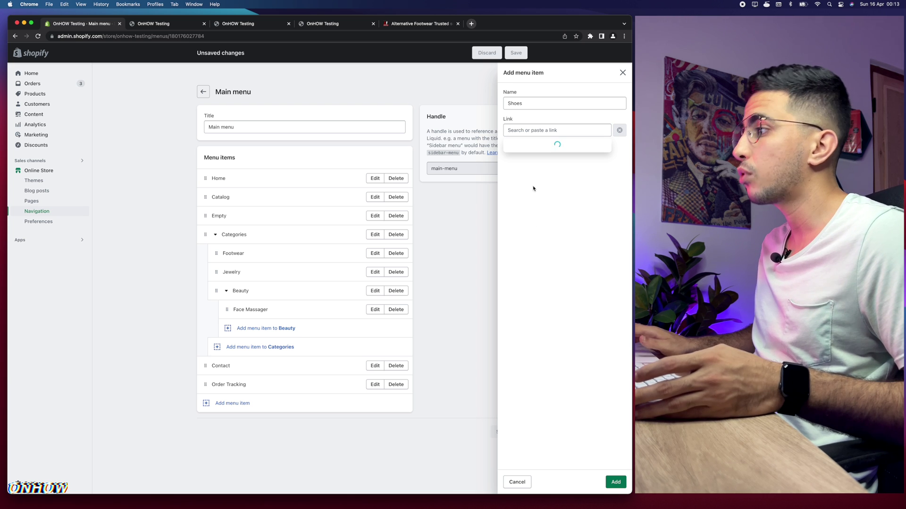
scroll(558, 283, "down", 1)
scroll(558, 283, "down", 4)
scroll(553, 257, "up", 2)
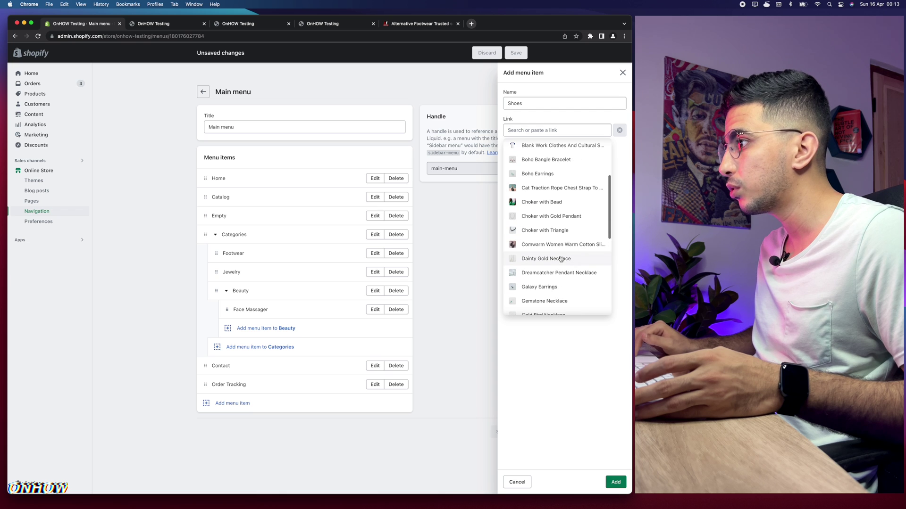
left_click(540, 245)
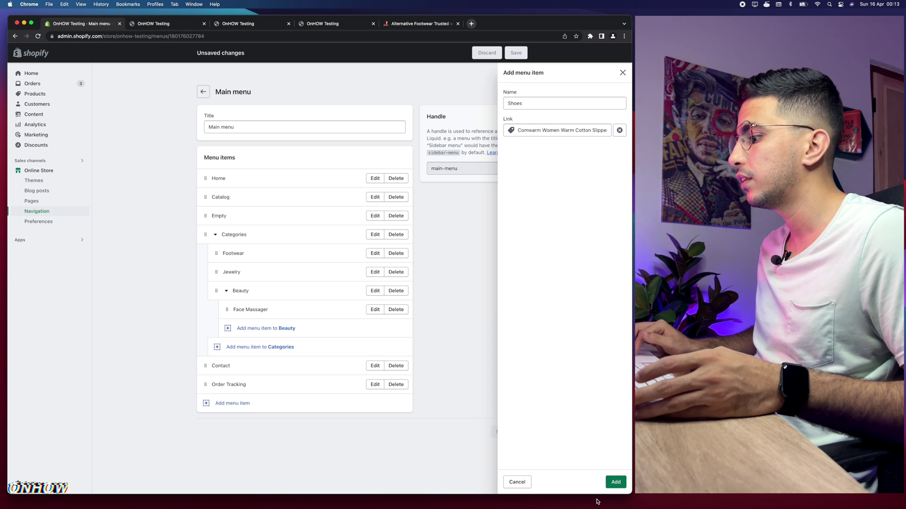
left_click(615, 482)
Nest the Shoes item under Footwear within Categories and save the menu
left_click_drag(216, 347, 220, 281)
left_click(510, 469)
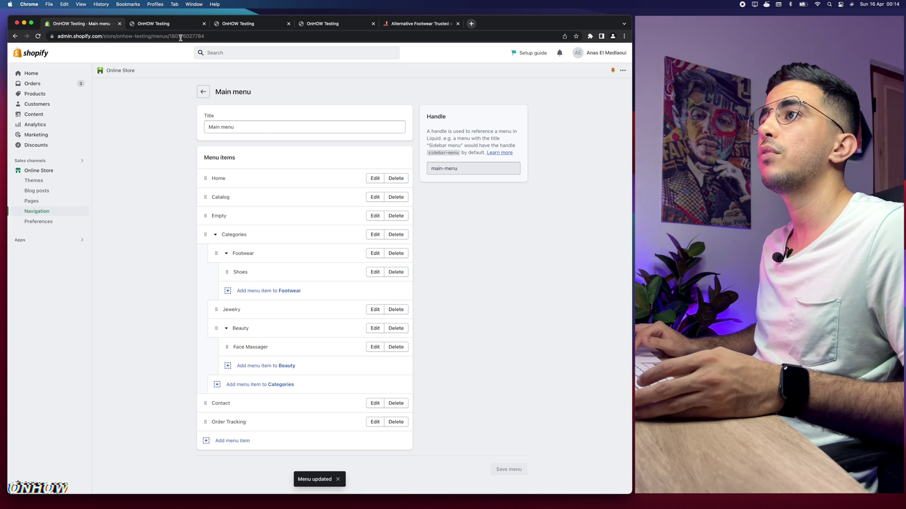
Reload the storefront home page and open the Shoes item under Footwear in the Categories menu
left_click(165, 24)
left_click(177, 36)
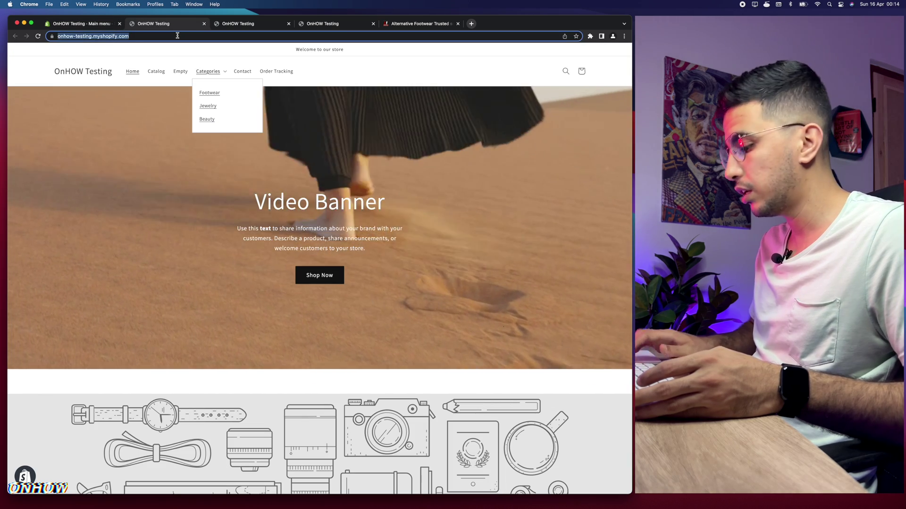
key("Return")
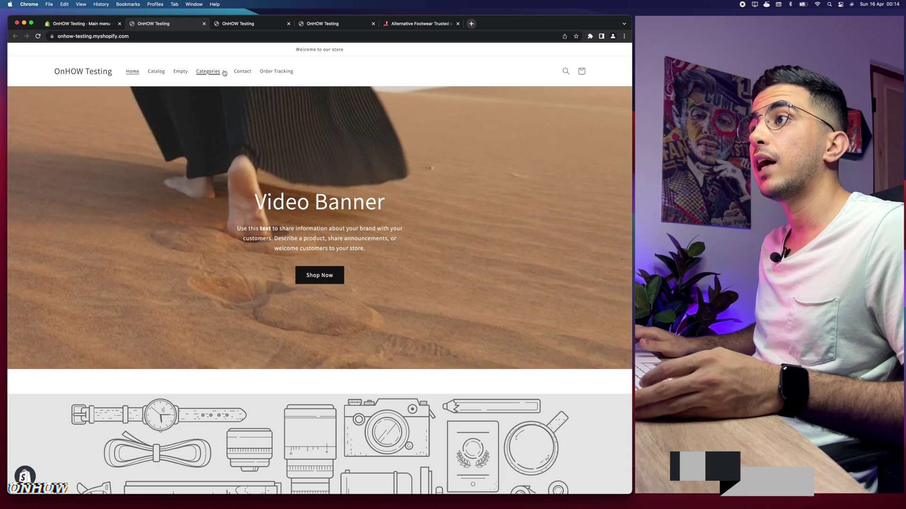
left_click(225, 73)
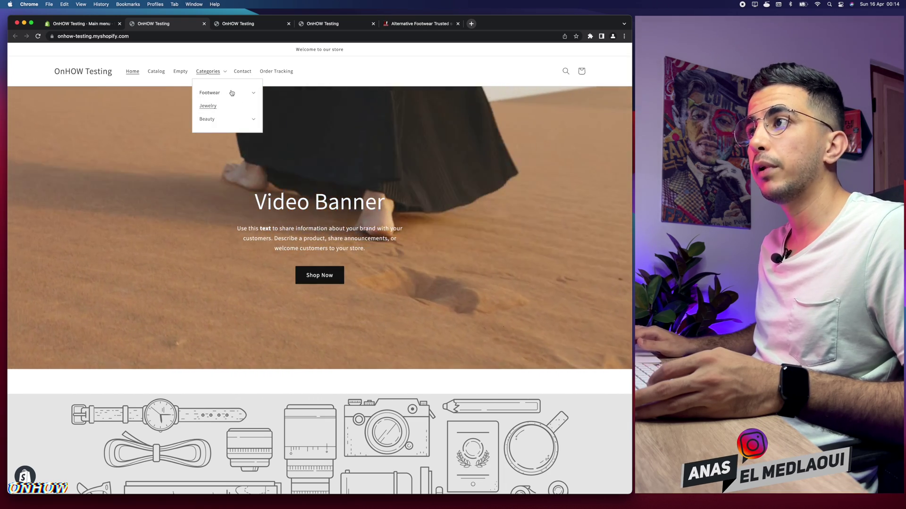
left_click(232, 93)
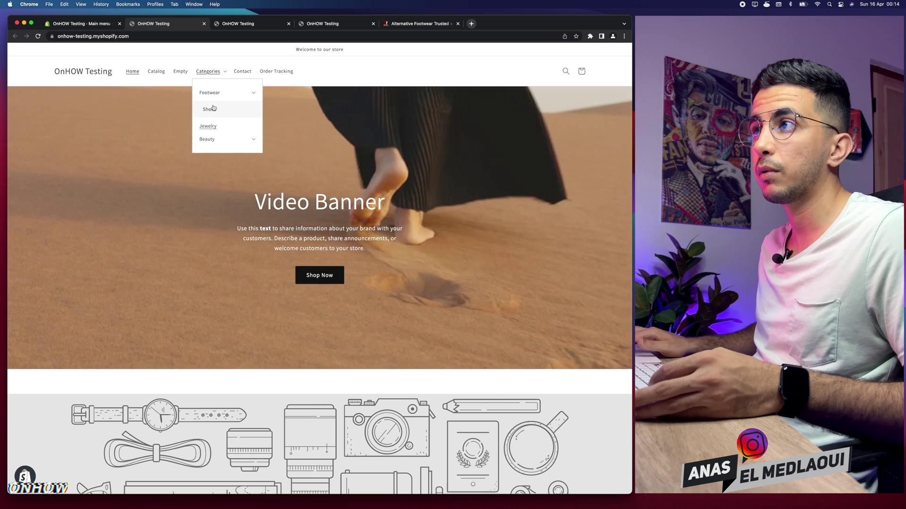
left_click(212, 113)
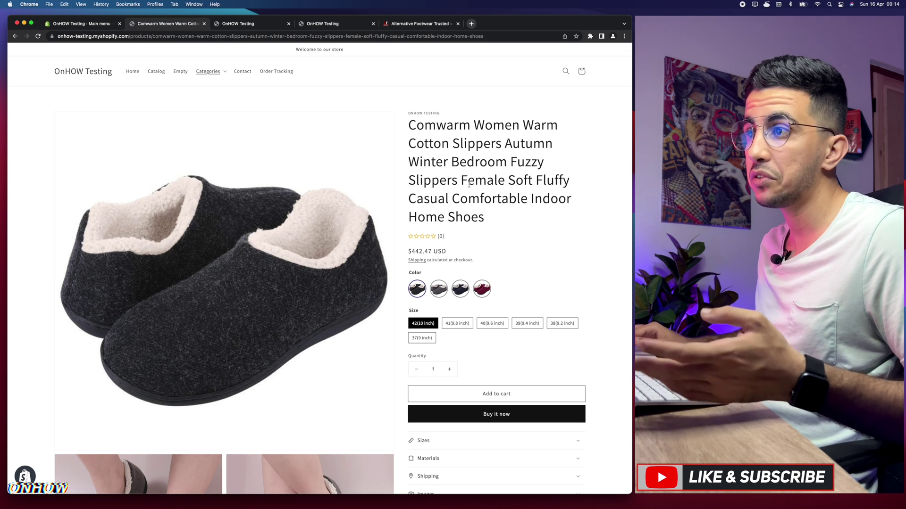
Examine the title and price on the Comwarm slippers product page
left_click_drag(409, 124, 505, 159)
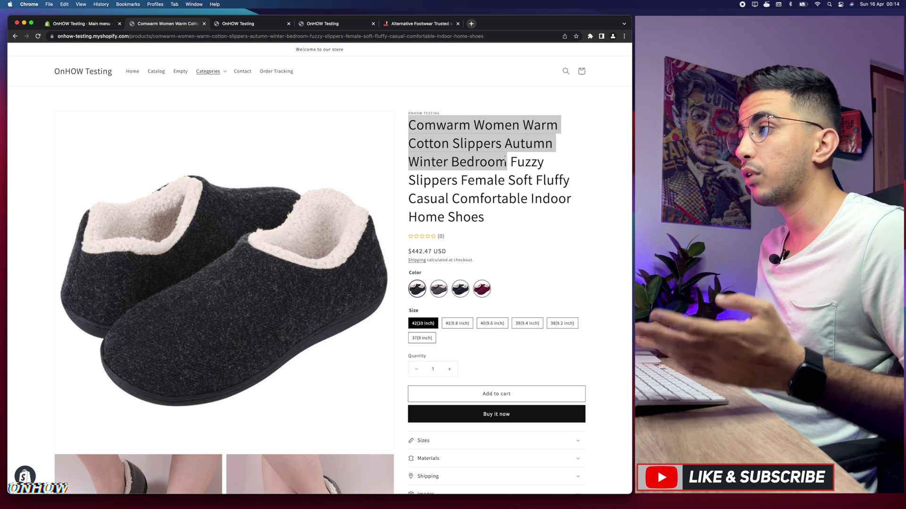
scroll(446, 231, "up", 5)
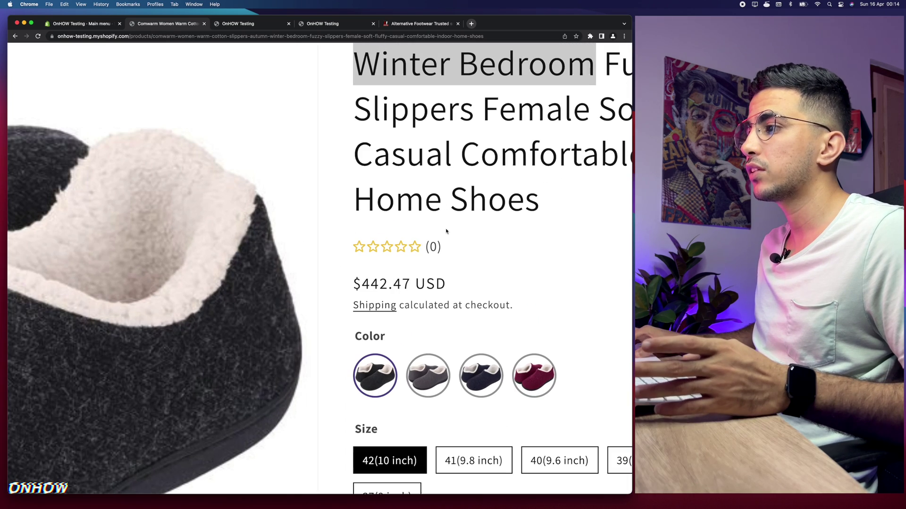
left_click(366, 283)
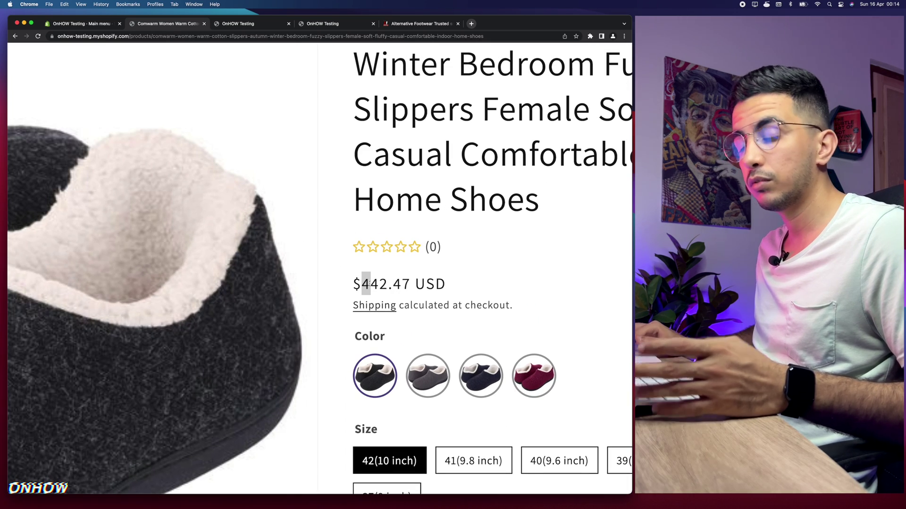
scroll(364, 283, "down", 5)
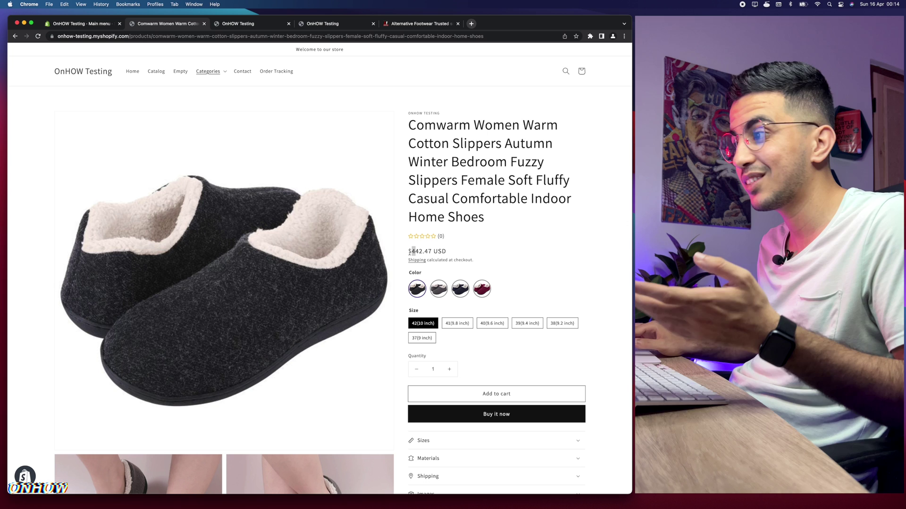
mouse_move(411, 251)
left_mouse_down()
mouse_move(443, 252)
mouse_move(424, 249)
left_mouse_up()
left_click(411, 251)
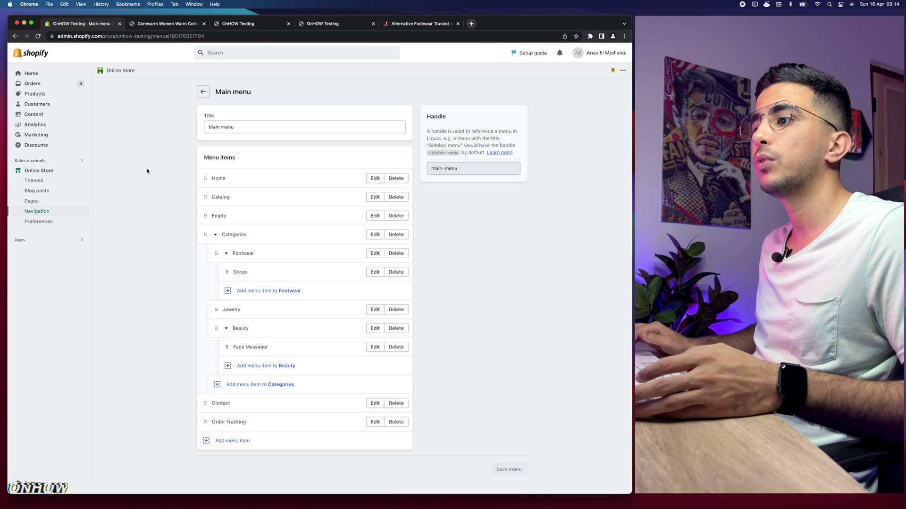
Compare the mega menu and drawer menu previews of the Updated copy of Dawn theme
left_click(165, 25)
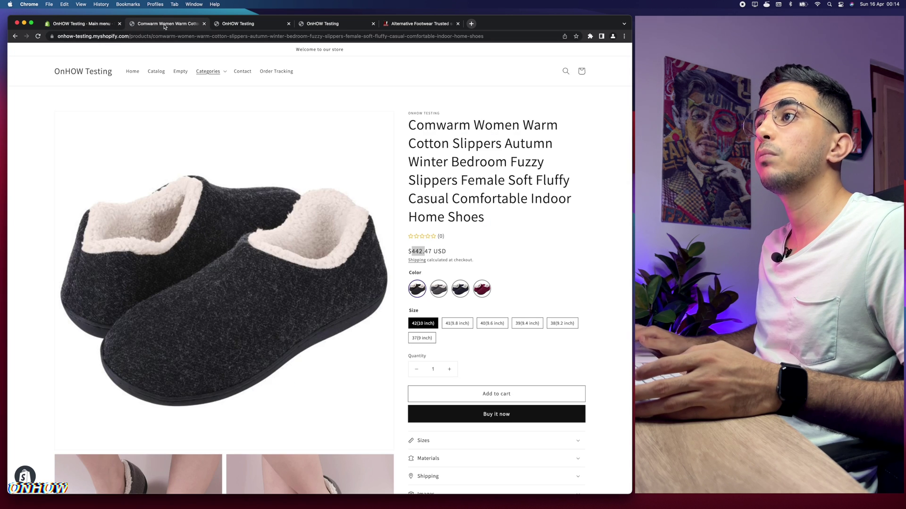
left_click(243, 24)
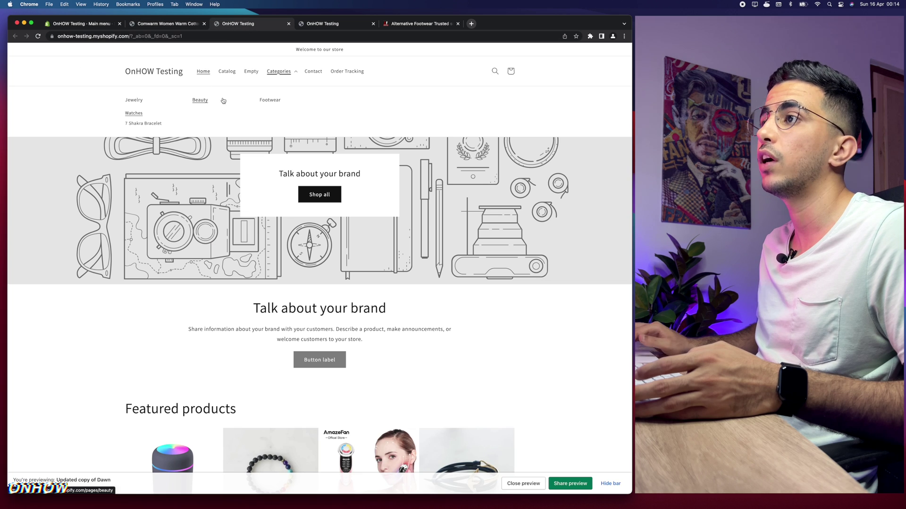
left_click(333, 23)
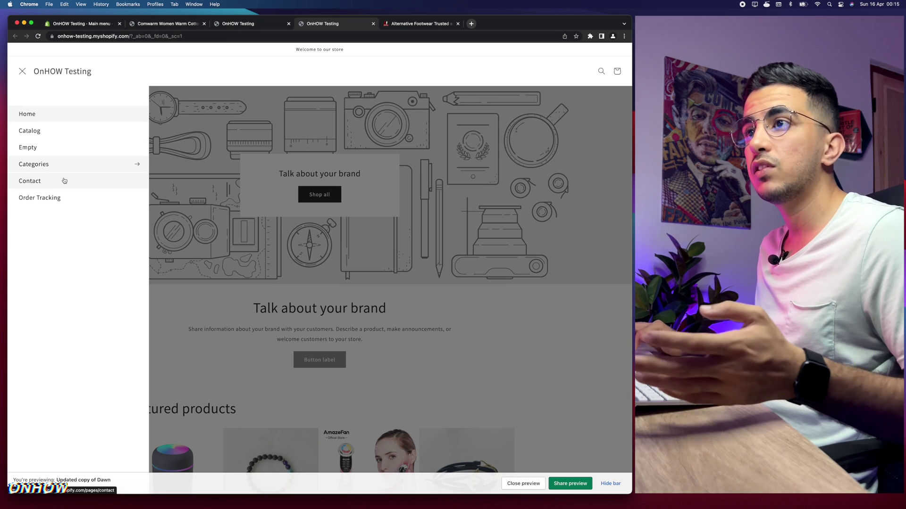
Open the Header section settings of the Updated copy of Dawn theme in the theme editor
left_click(84, 24)
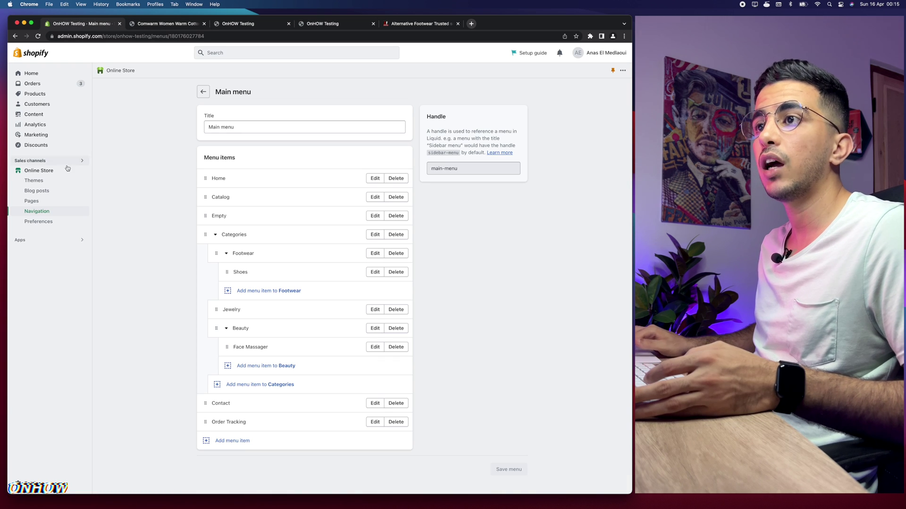
left_click(35, 181)
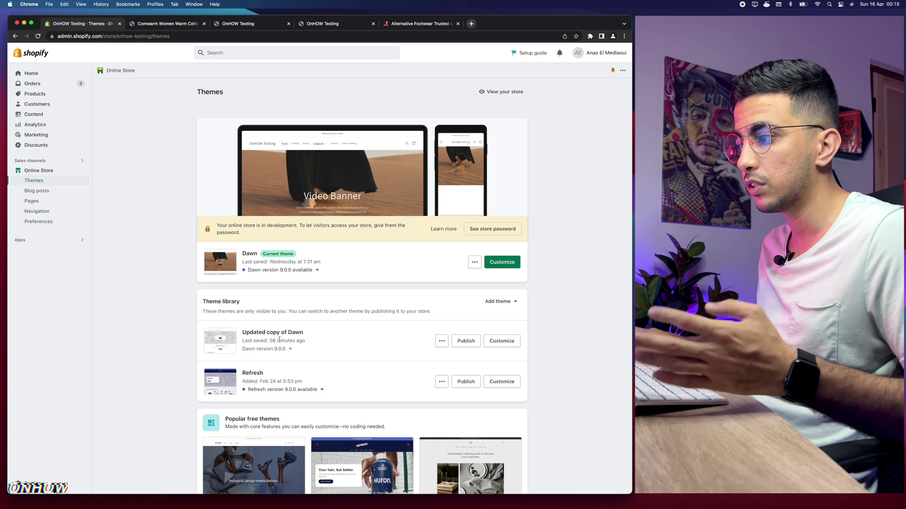
left_click(501, 343)
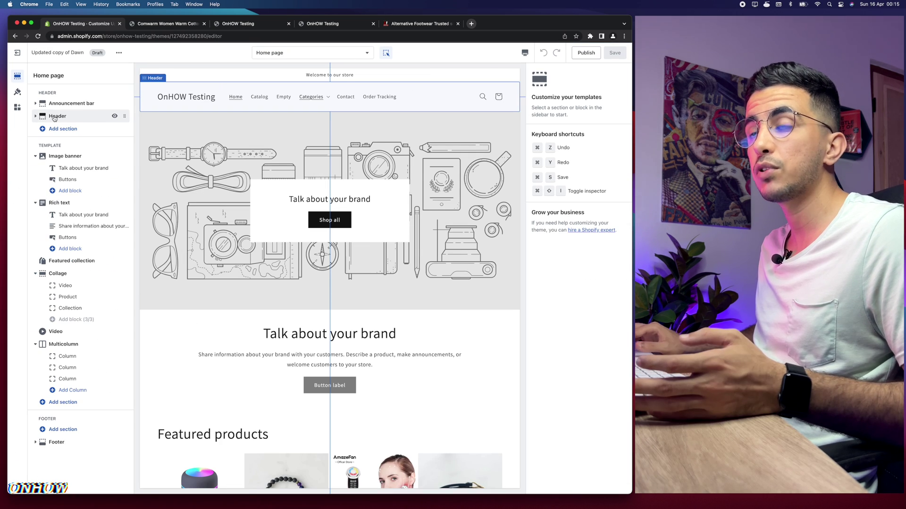
left_click(56, 117)
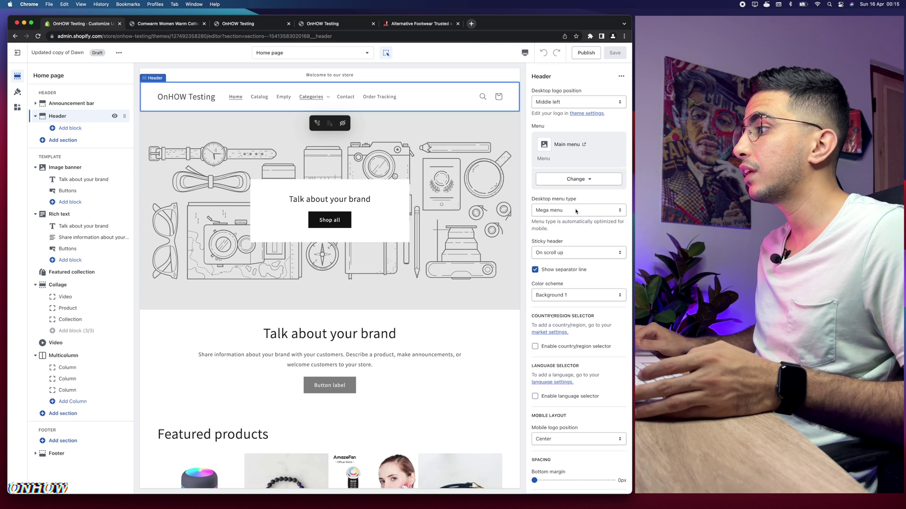
Set the header's desktop menu type to Dropdown and expand Categories in the preview
left_click(576, 211)
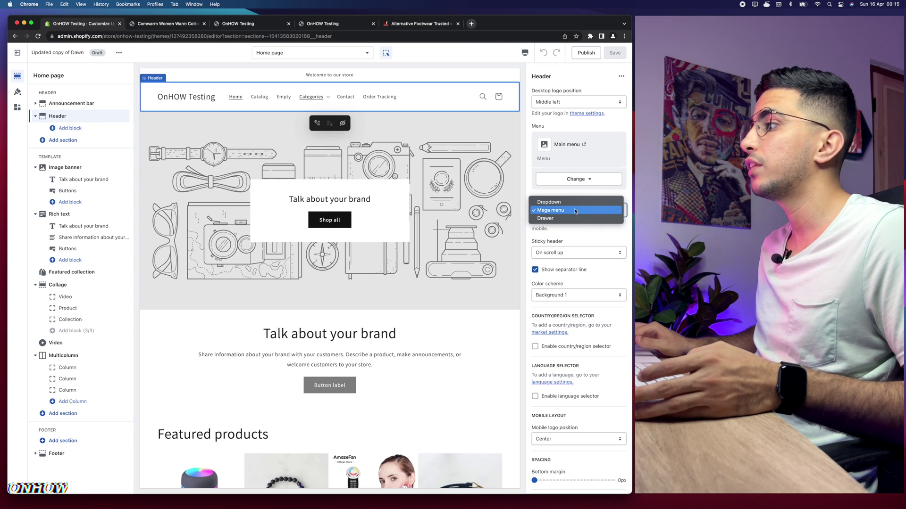
left_click(550, 202)
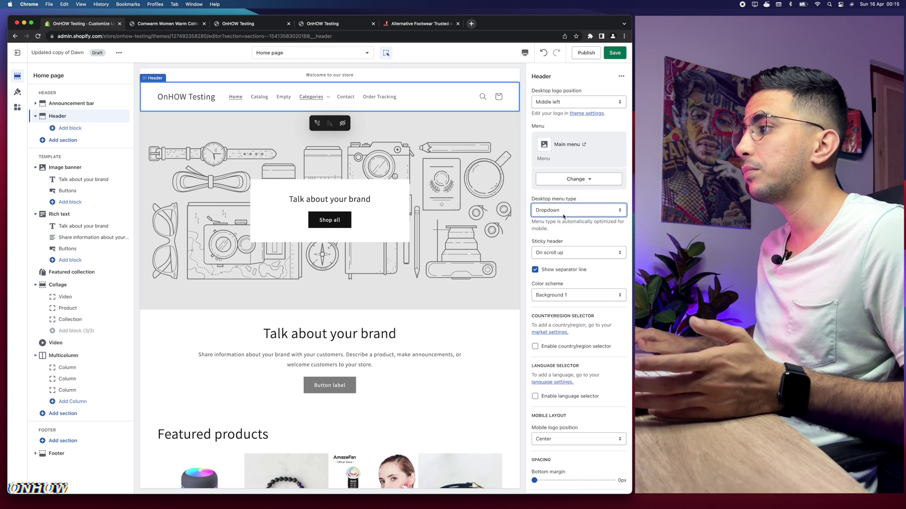
left_click(324, 97)
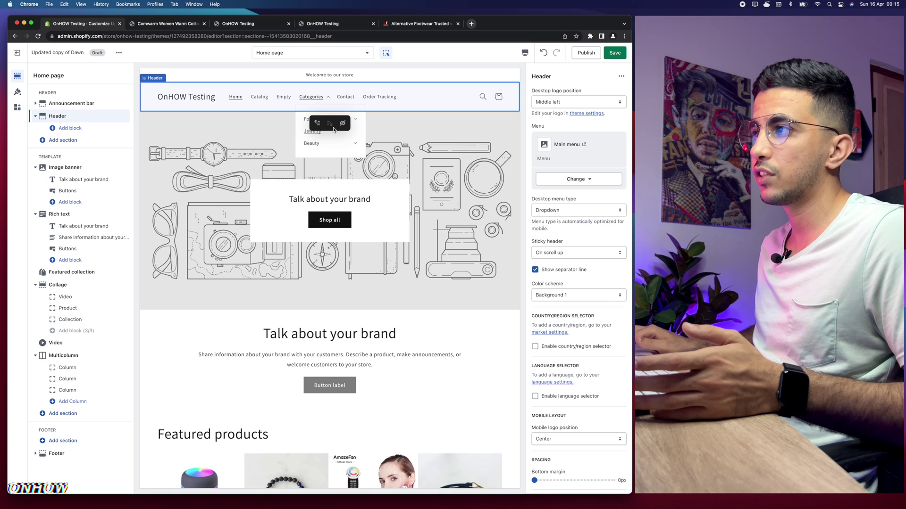
Set the header's desktop menu type to Mega menu and expand Categories in the preview
left_click(563, 209)
left_click(549, 218)
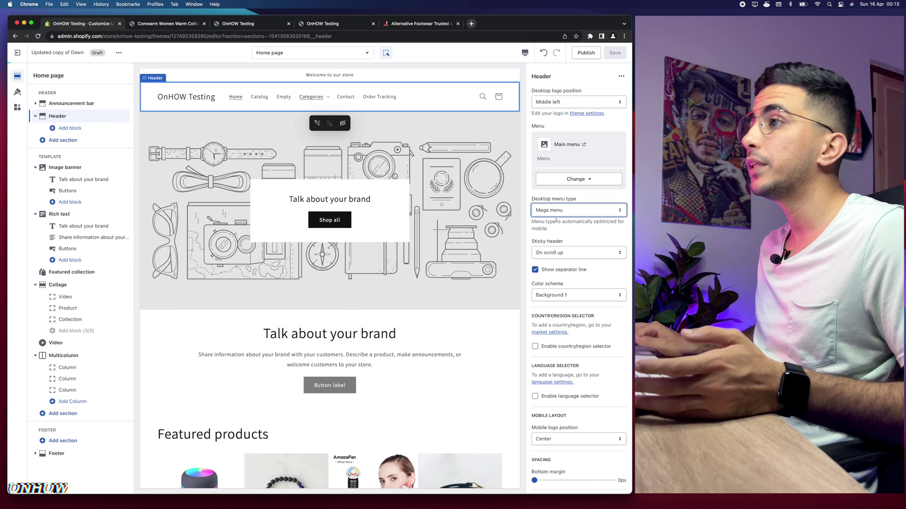
left_click(310, 97)
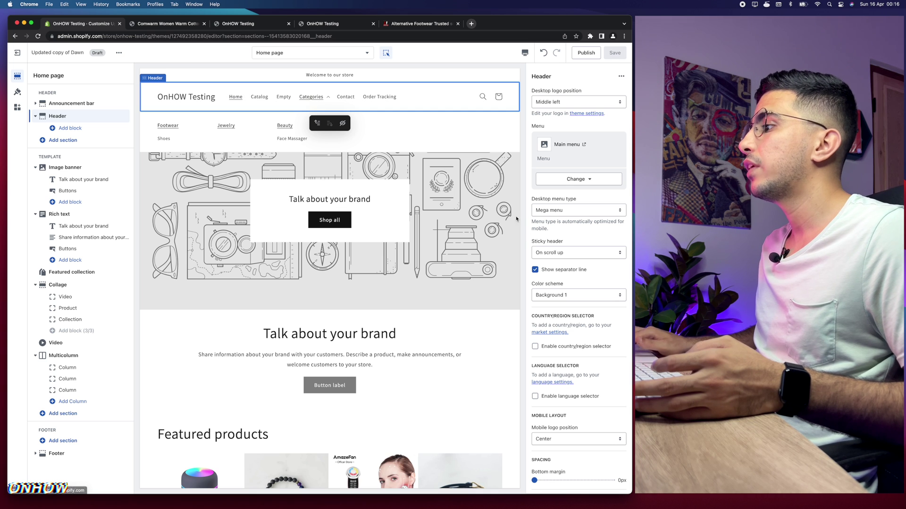
Set the header's desktop menu type to Drawer and browse Categories and its Footwear submenu in the preview
left_click(557, 211)
left_click(555, 219)
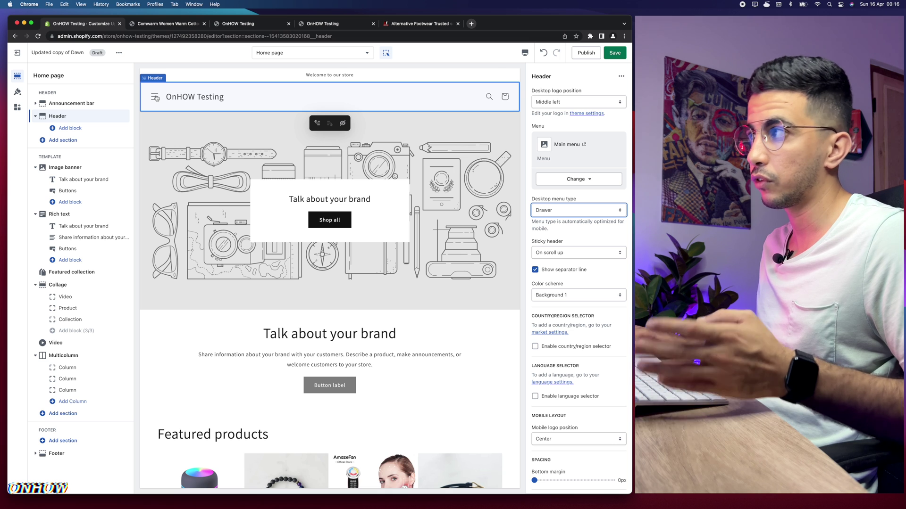
left_click(154, 98)
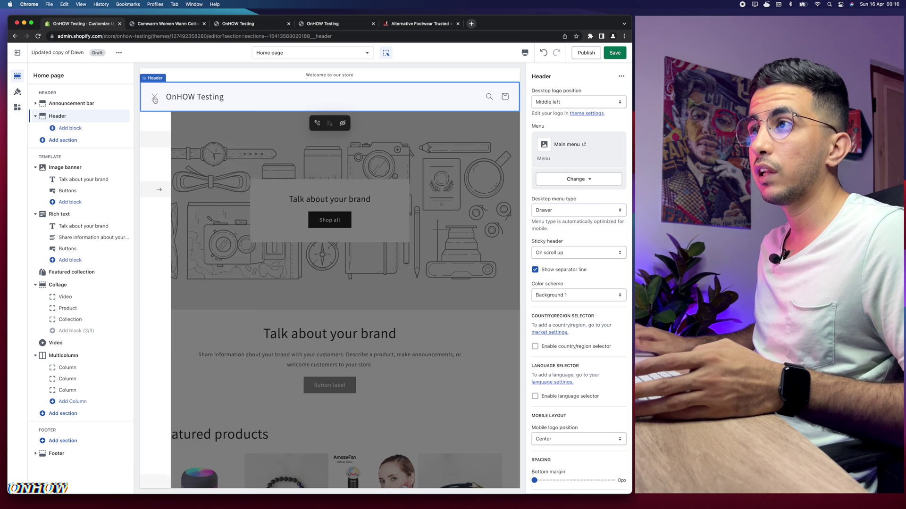
left_click(178, 191)
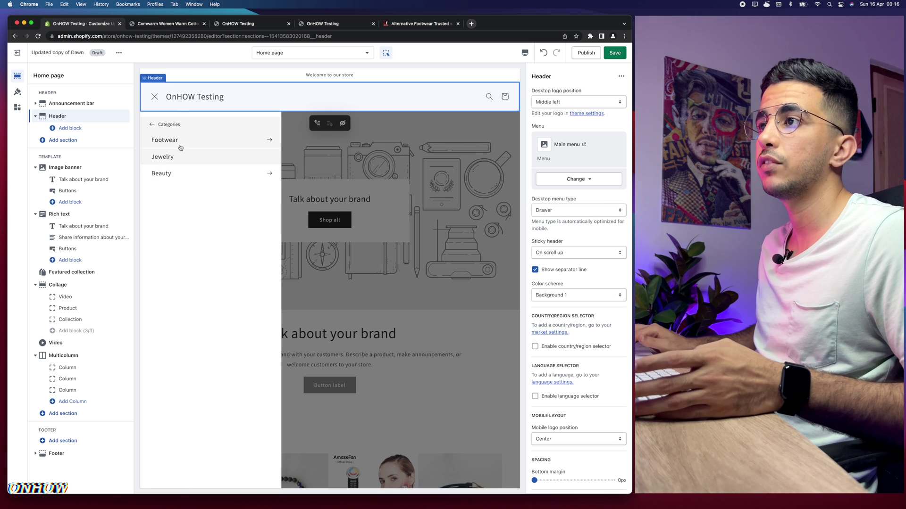
left_click(181, 145)
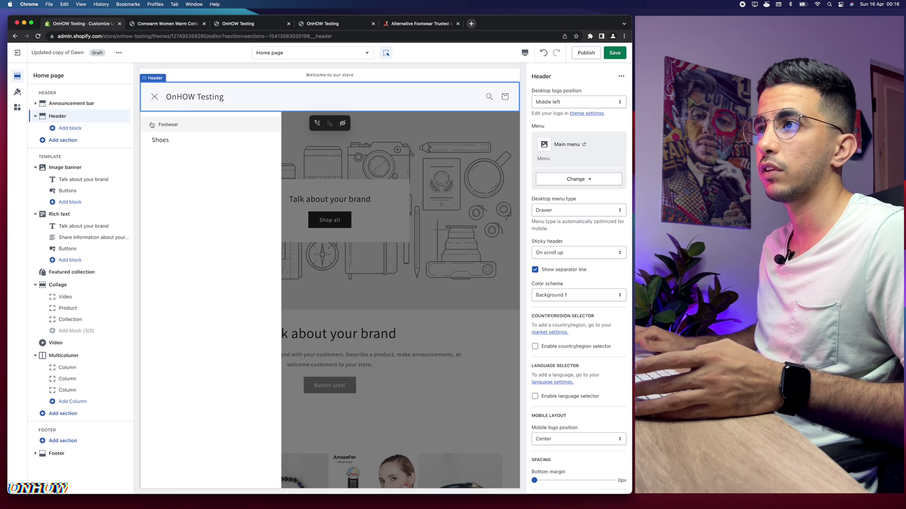
left_click(152, 124)
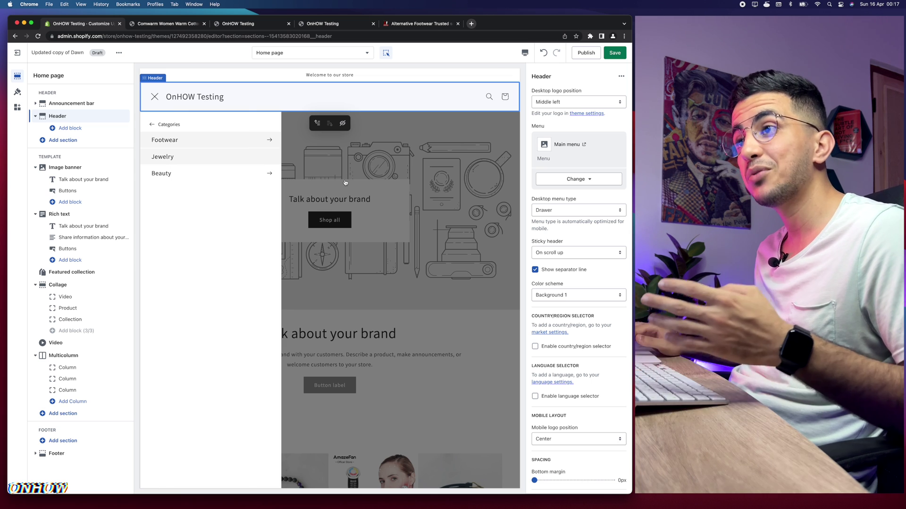
Check the Alternative Footwear site's menu for reference and leave the theme editor without saving the header changes
left_click(415, 24)
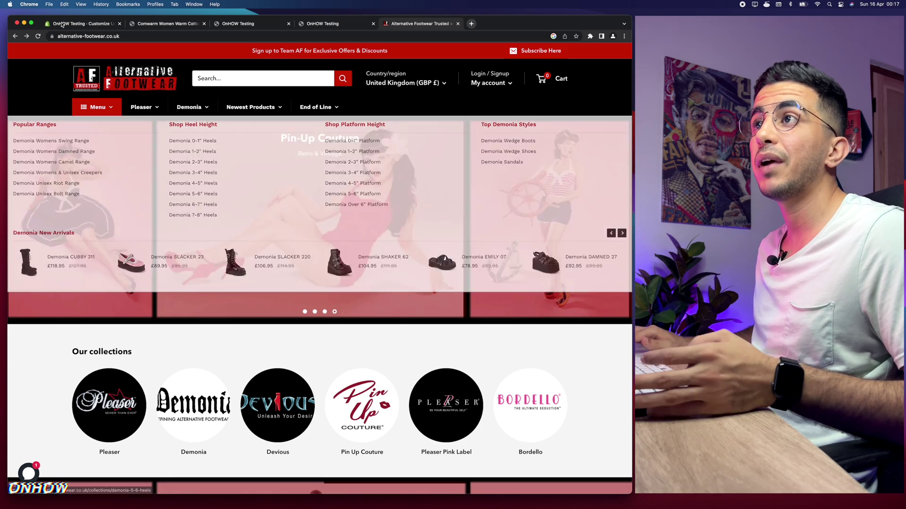
left_click(73, 25)
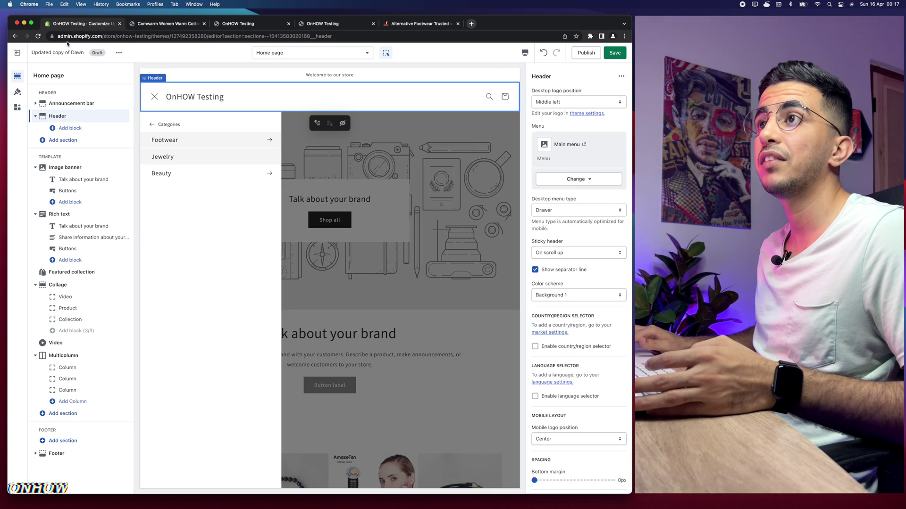
left_click(17, 53)
left_click(396, 292)
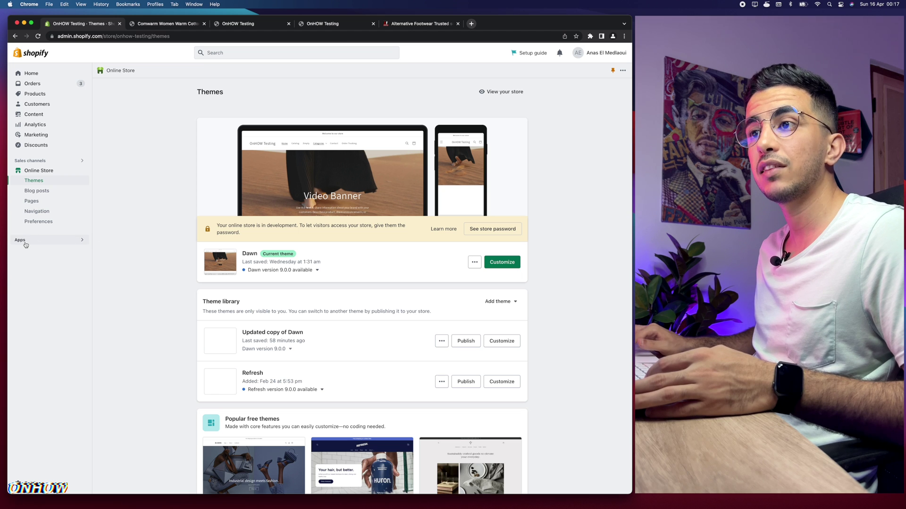
Open the Shopify App Store from the recommended apps and search it for "globo mega menu"
left_click(25, 244)
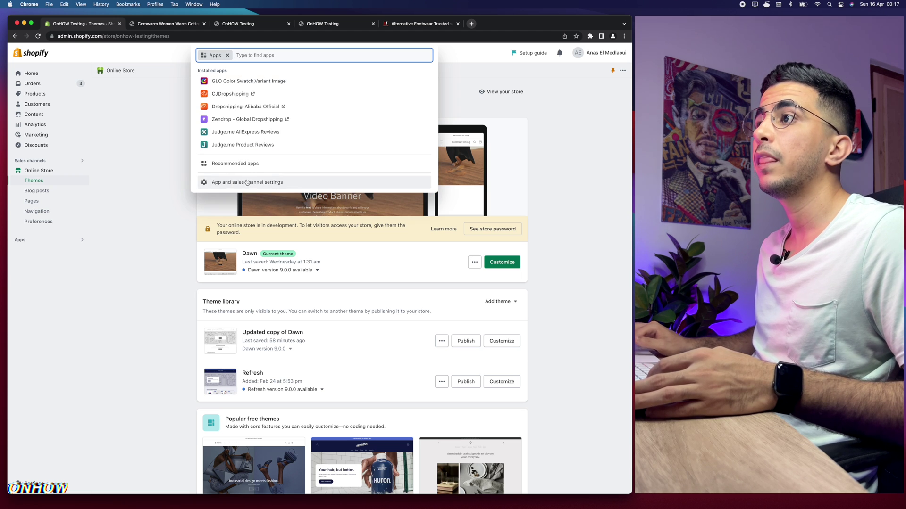
left_click(235, 165)
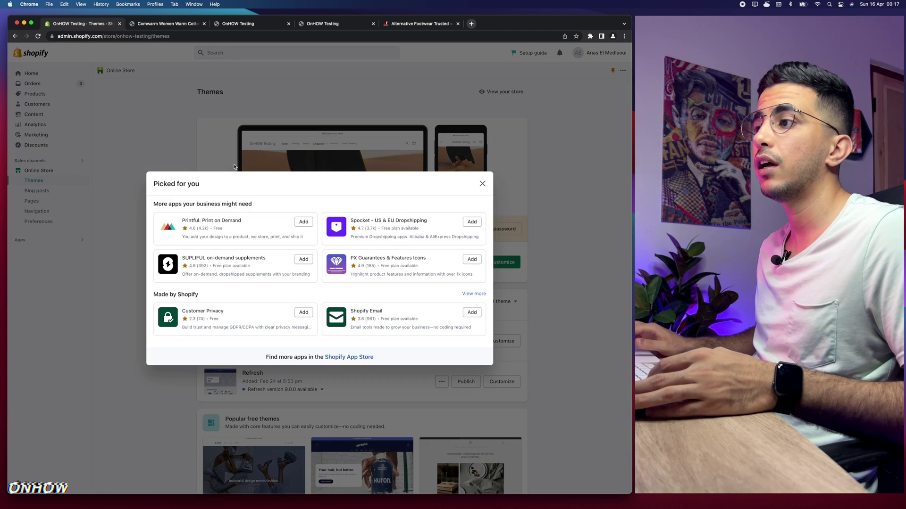
scroll(352, 359, "up", 5)
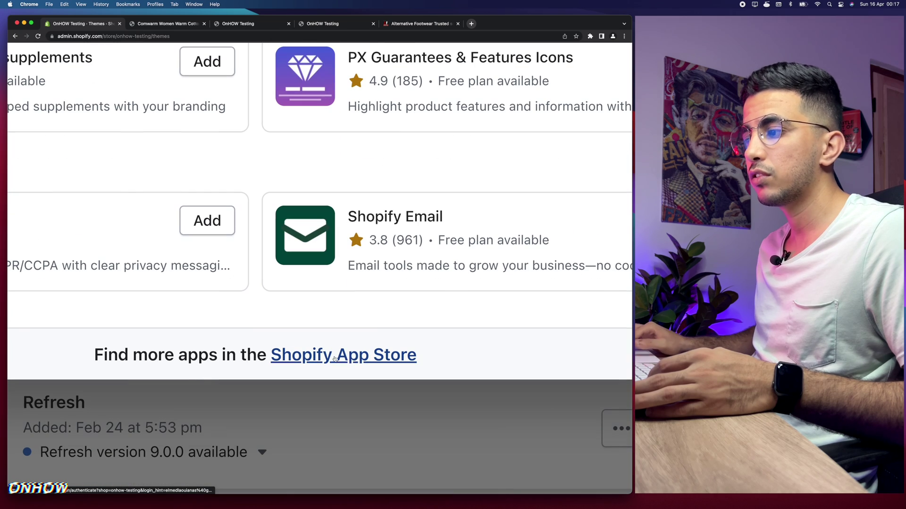
left_click(346, 359)
scroll(347, 359, "down", 5)
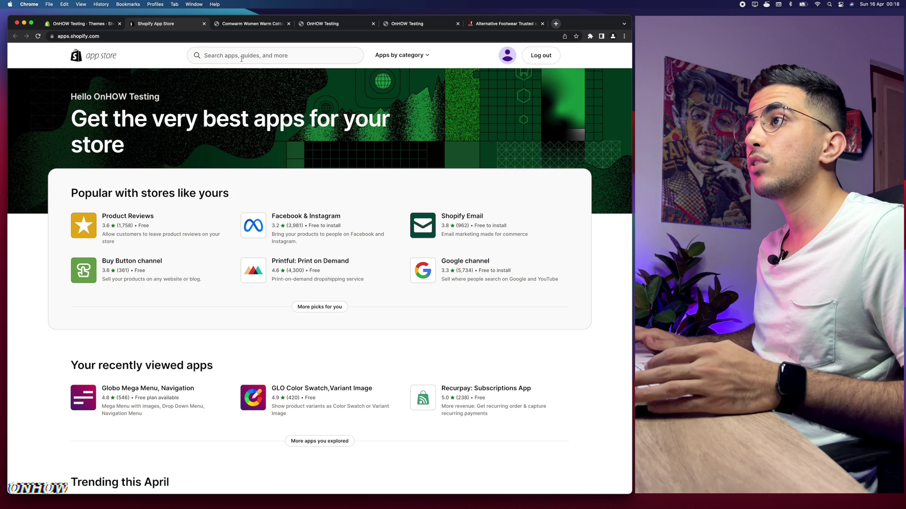
left_click(242, 59)
type("globo mega menu")
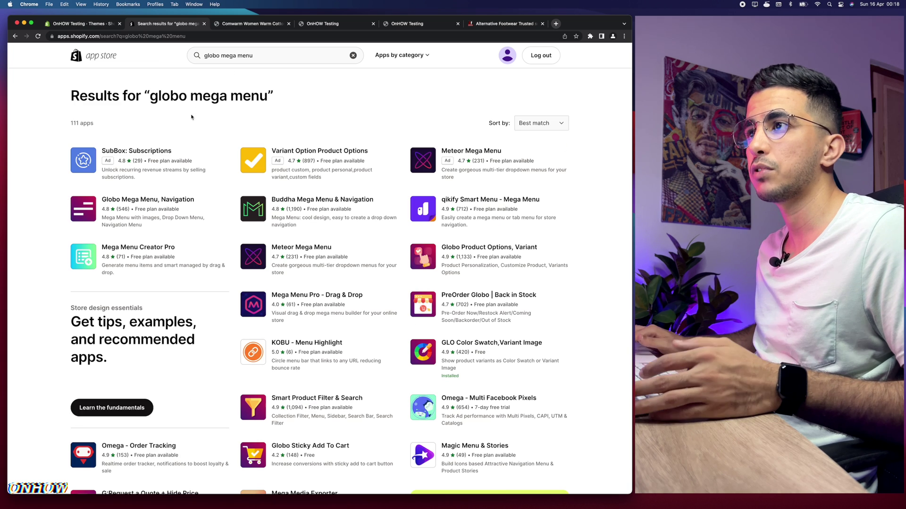
Open the Globo Mega Menu, Navigation listing in the app store and install the app on the store
left_click(150, 201)
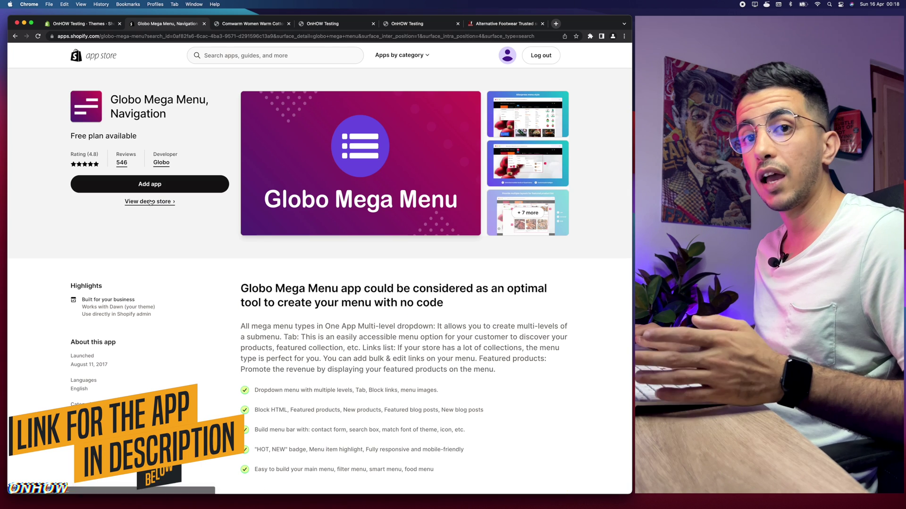
left_click_drag(114, 99, 183, 129)
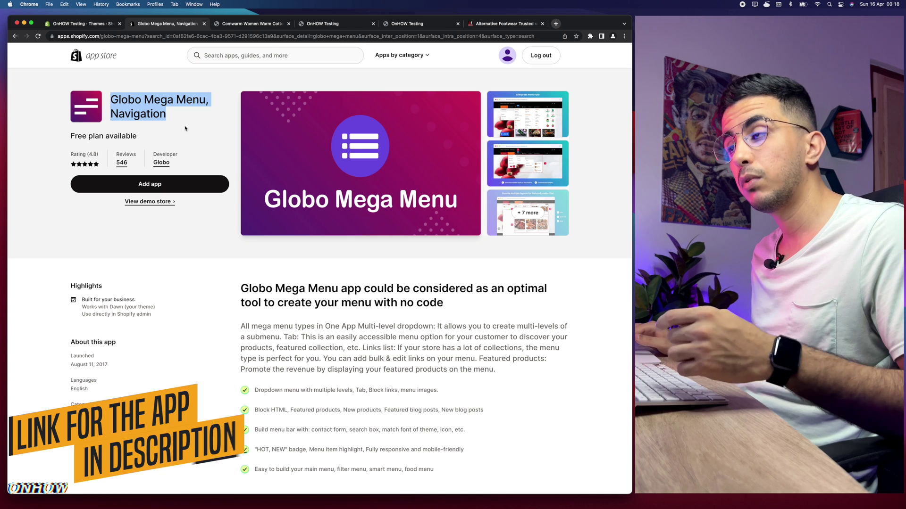
left_click(52, 166)
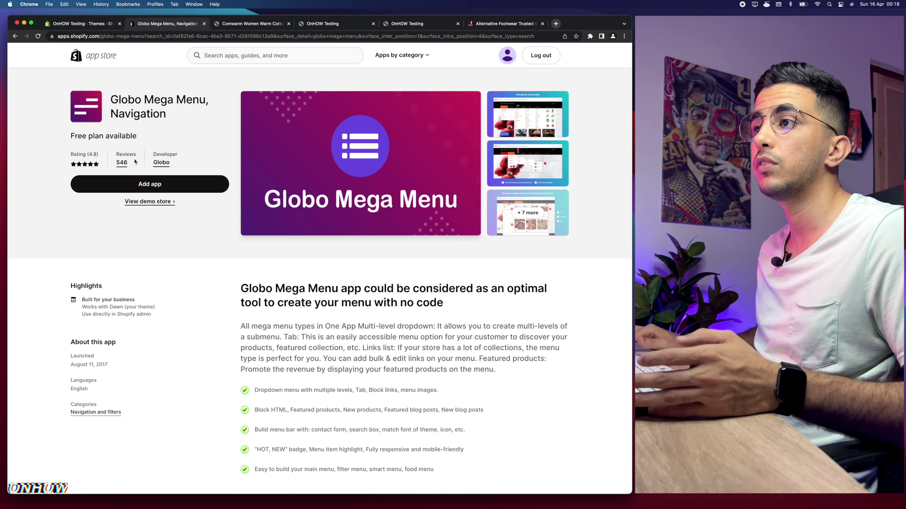
left_click(146, 185)
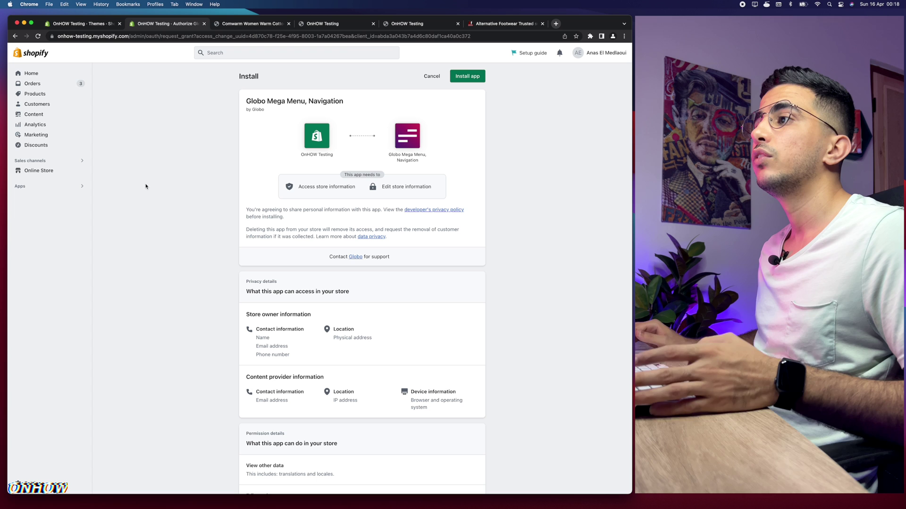
left_click(483, 78)
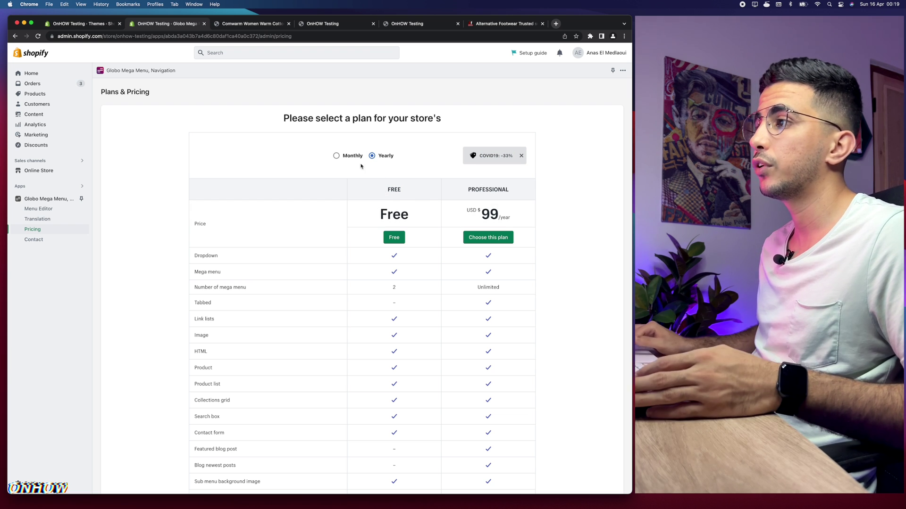
Switch the app's pricing to Monthly, compare the plan features and choose the Free plan
left_click(335, 156)
scroll(373, 162, "down", 10)
scroll(356, 210, "up", 10)
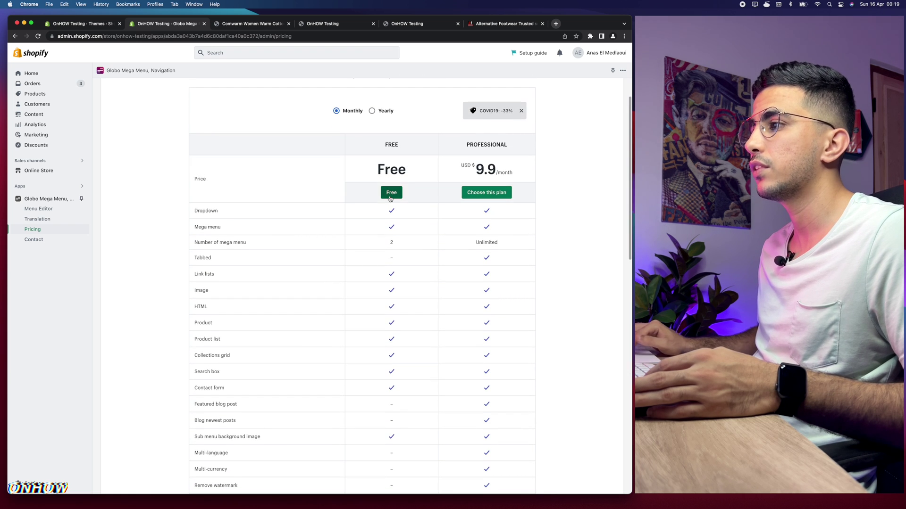
left_click(391, 192)
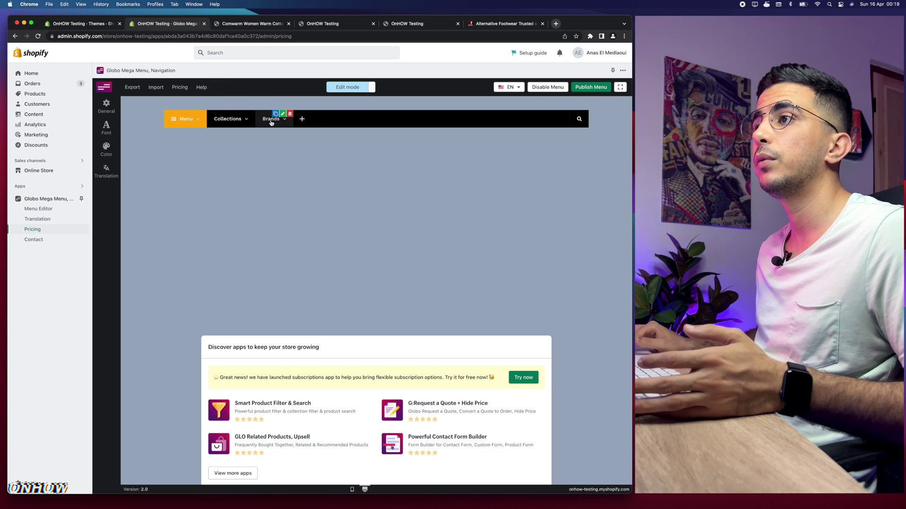
Examine the submenus of Brands, Collections and Menu in the menu editor, and expand Tab 1 under Menu
left_click(245, 122)
left_click(282, 123)
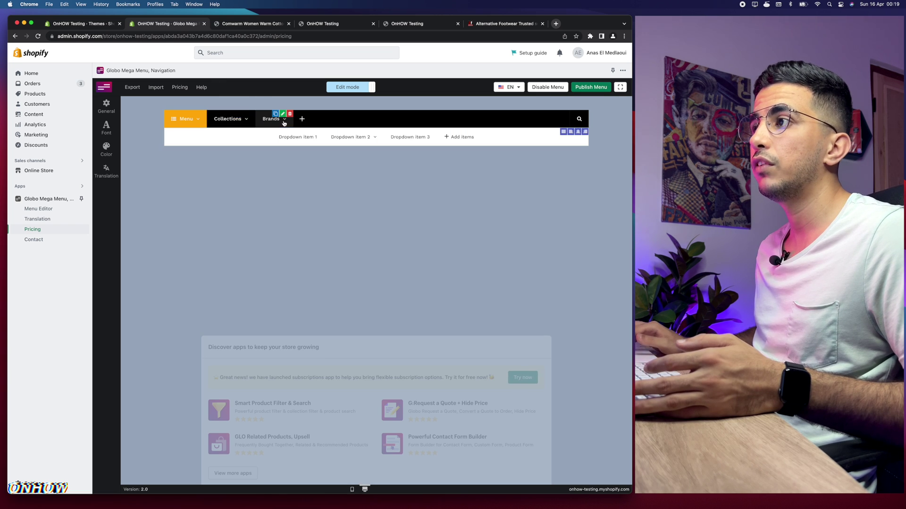
left_click(244, 123)
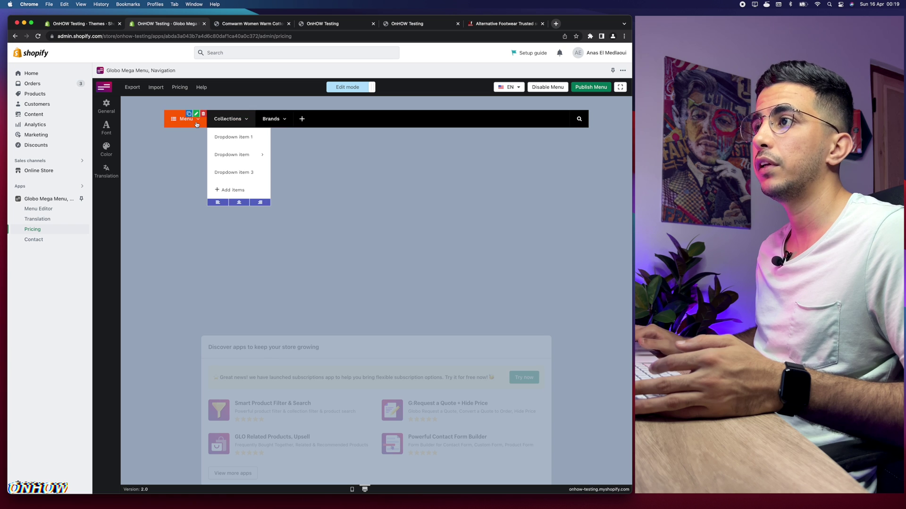
left_click(232, 122)
left_click(201, 122)
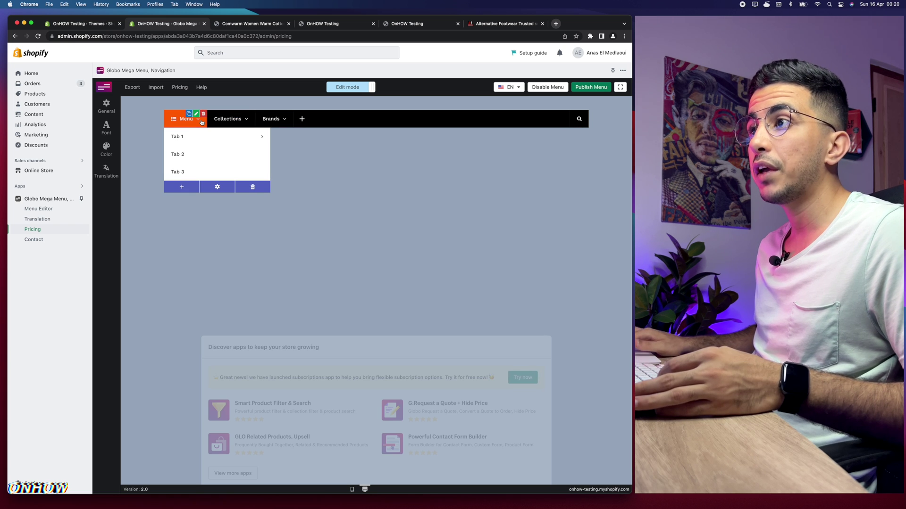
left_click(183, 138)
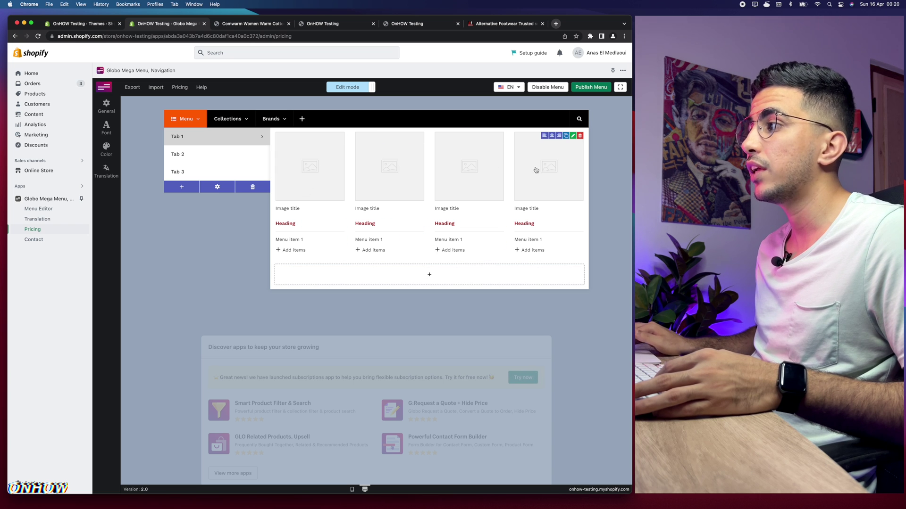
Start adding a block to Tab 1 and review the Multi Block, Tab, Product, Collection and Blogs templates
left_click(436, 277)
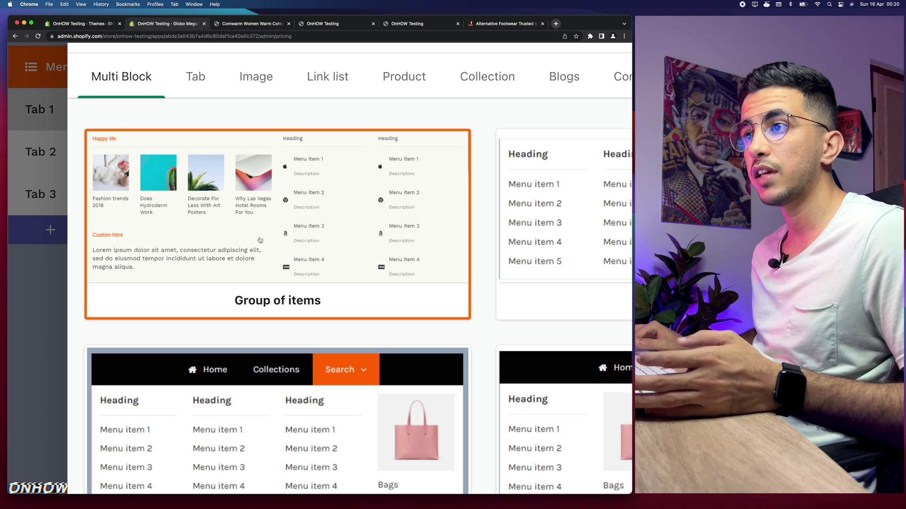
scroll(278, 242, "down", 5)
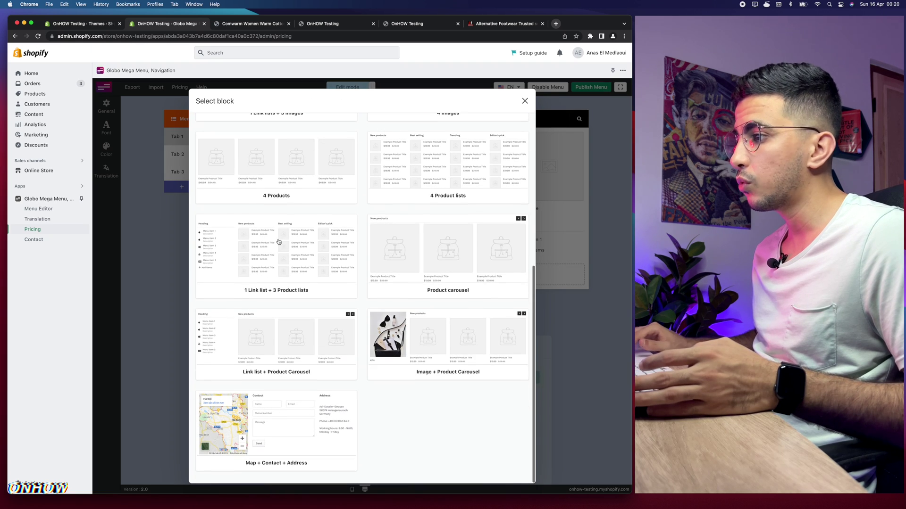
scroll(355, 239, "up", 5)
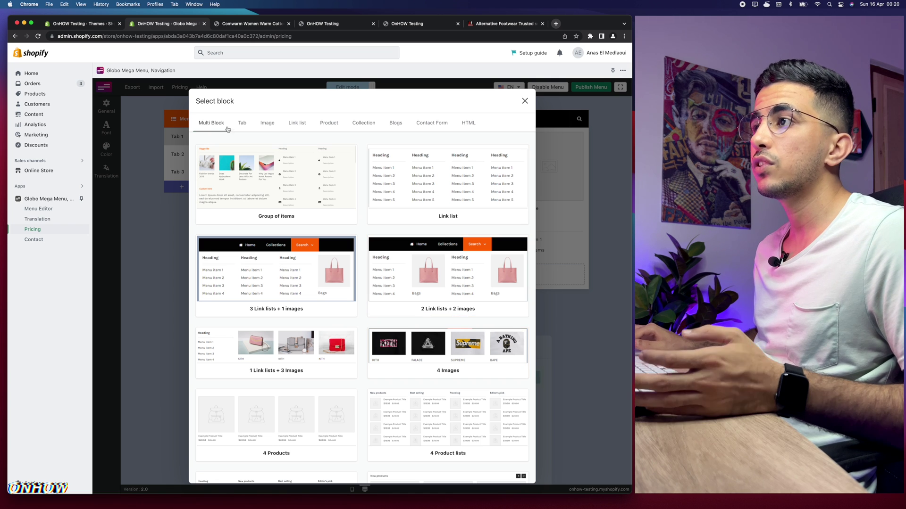
left_click(242, 124)
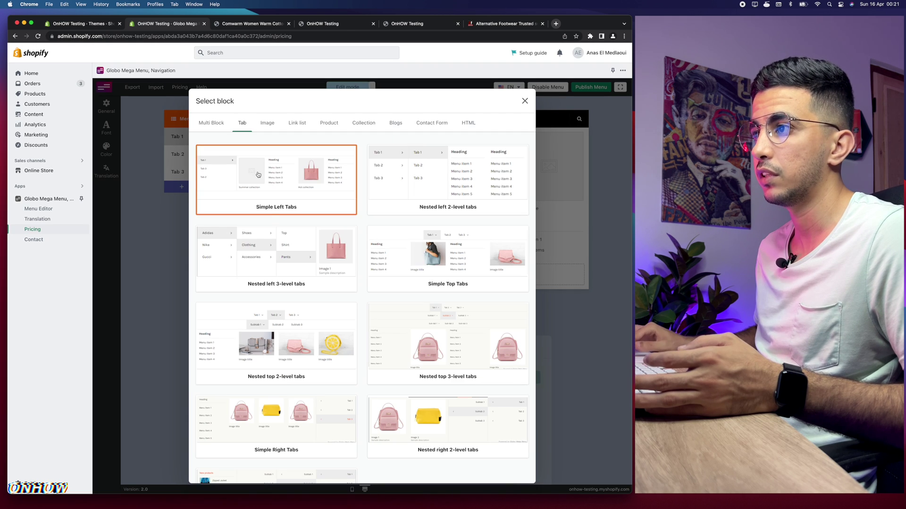
left_click(296, 123)
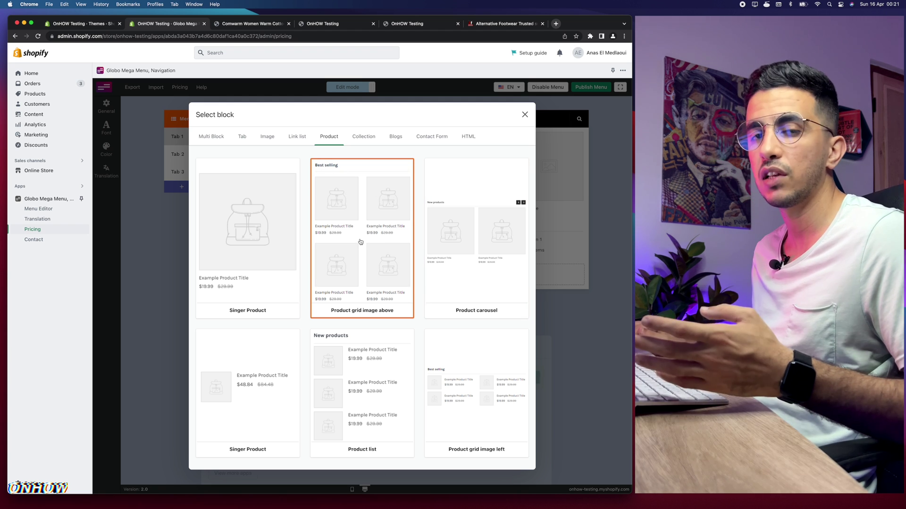
left_click(364, 137)
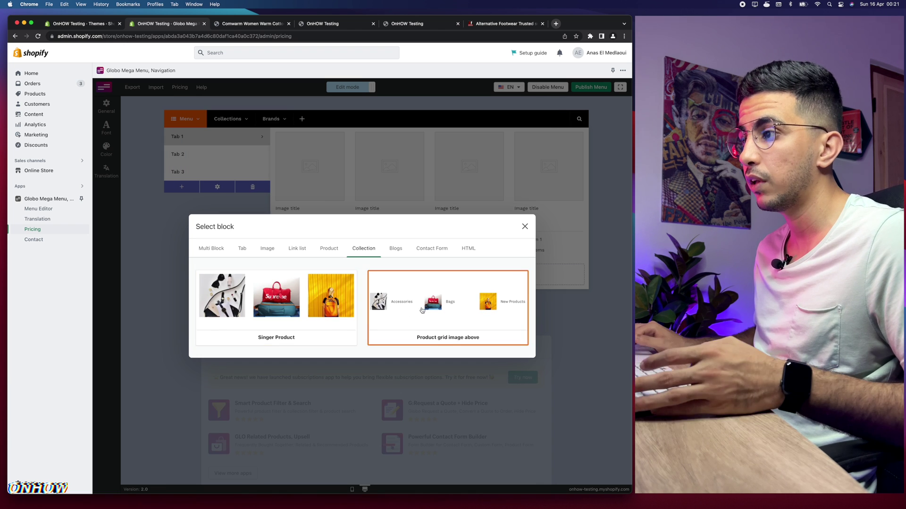
left_click(396, 248)
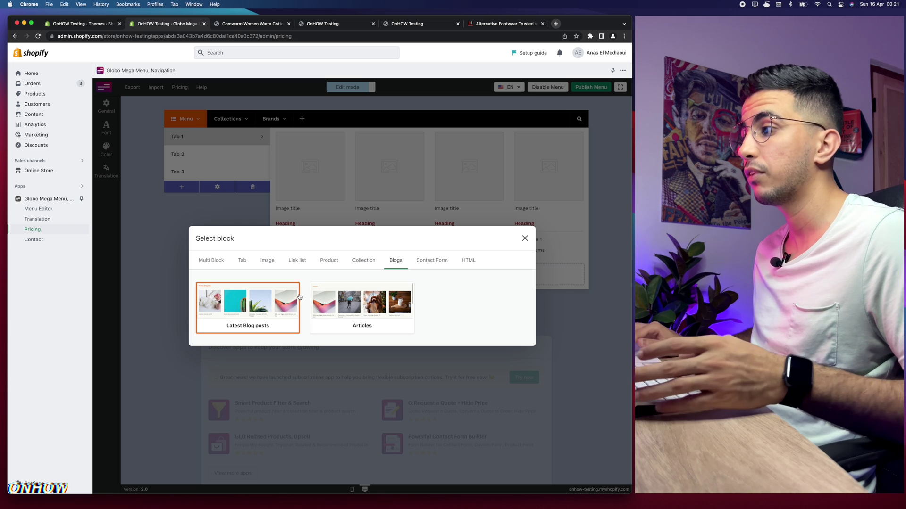
Add the "2 Link lists + 2 images" Multi Block template to Tab 1
left_click(215, 261)
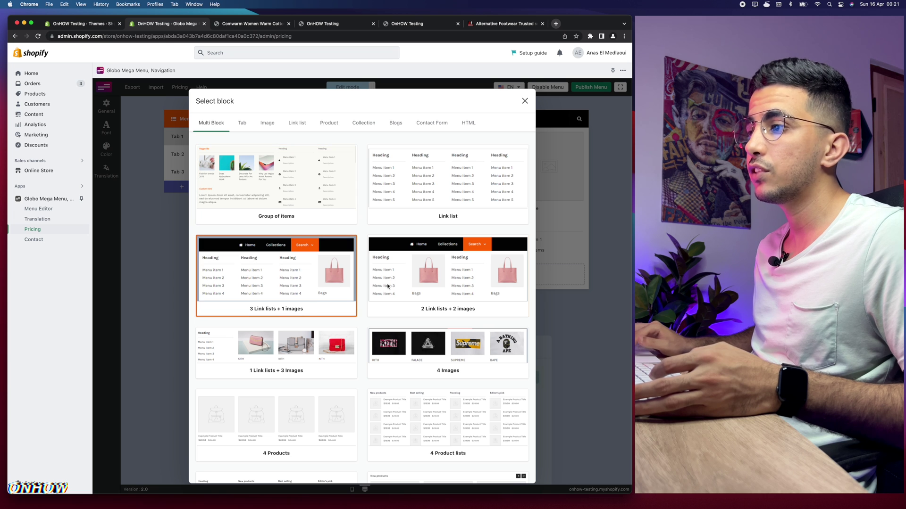
scroll(439, 287, "down", 2)
scroll(439, 287, "down", 2)
scroll(466, 254, "up", 3)
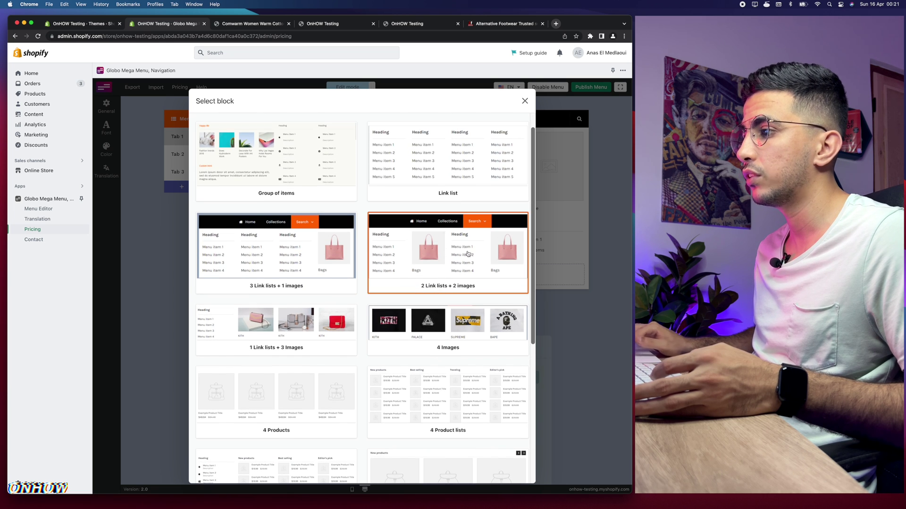
left_click(468, 254)
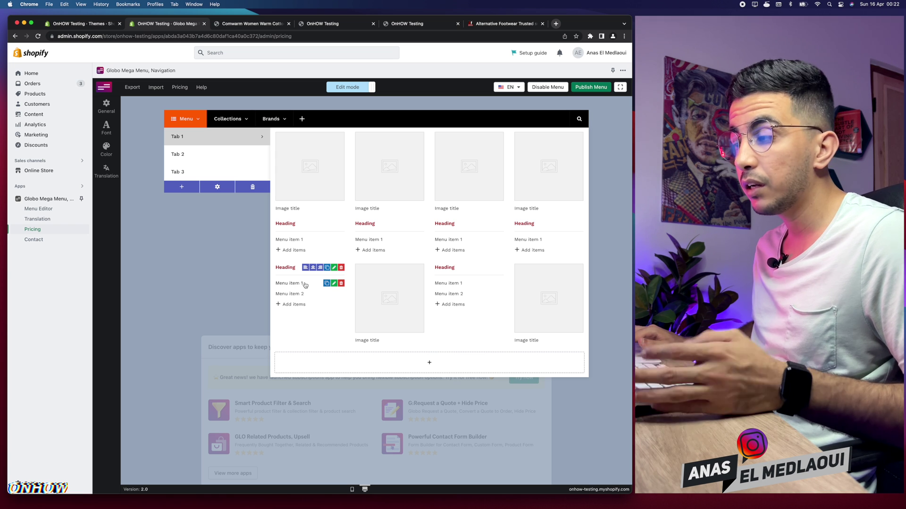
Review the title, icon and link options of Menu item 1 in the new block and close its settings without saving
left_click(334, 283)
triple_click(560, 130)
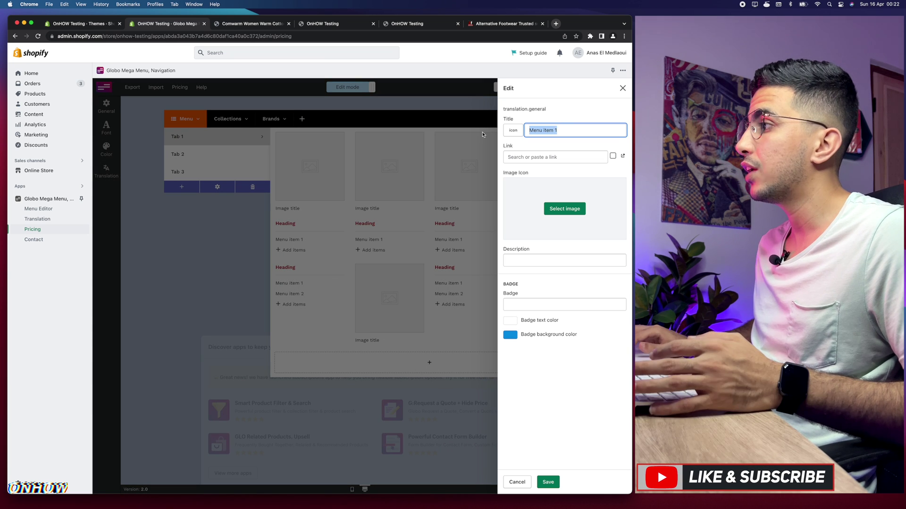
left_click(512, 130)
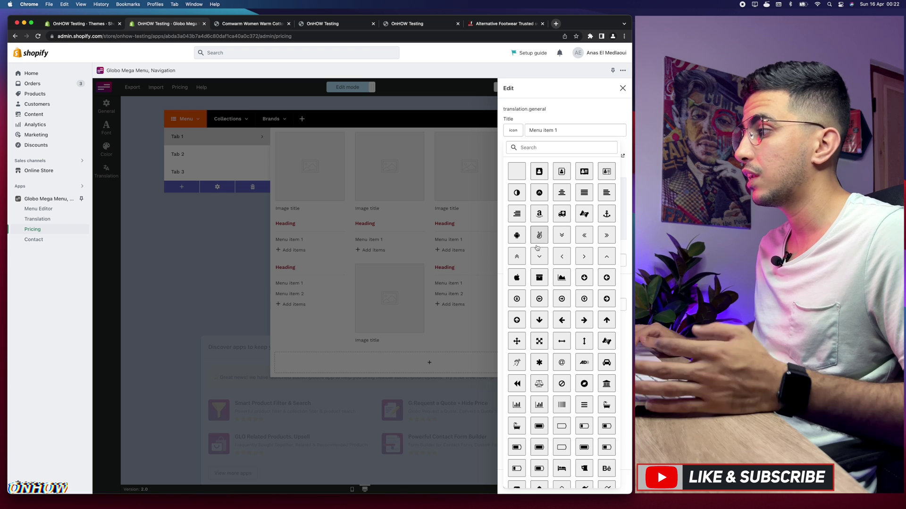
left_click(554, 158)
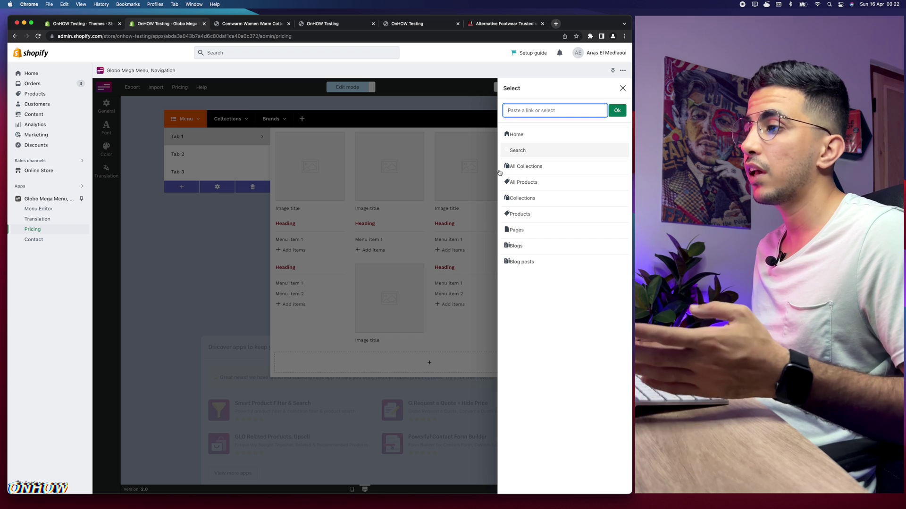
left_click(519, 214)
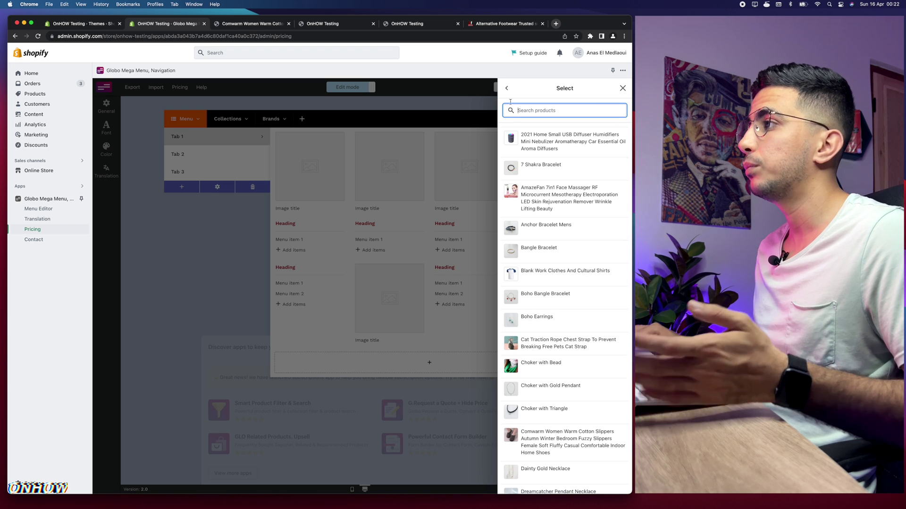
left_click(507, 88)
left_click(510, 132)
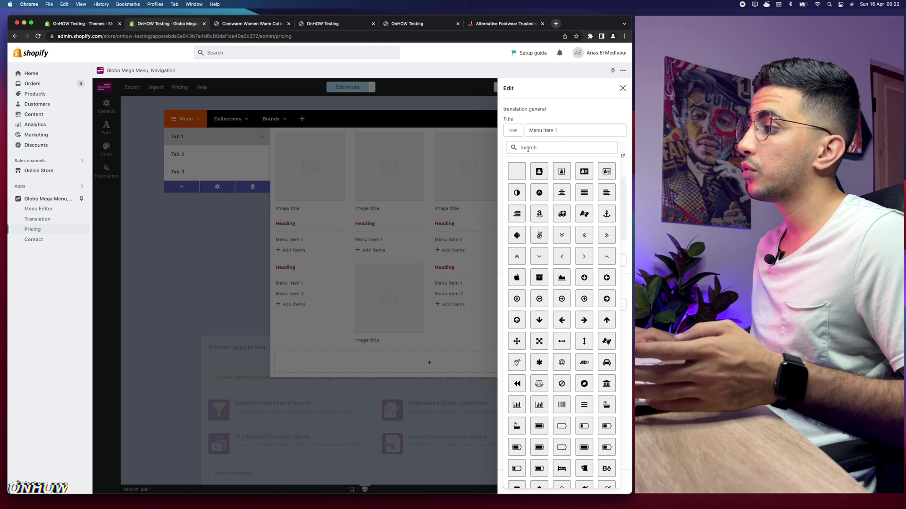
left_click(542, 123)
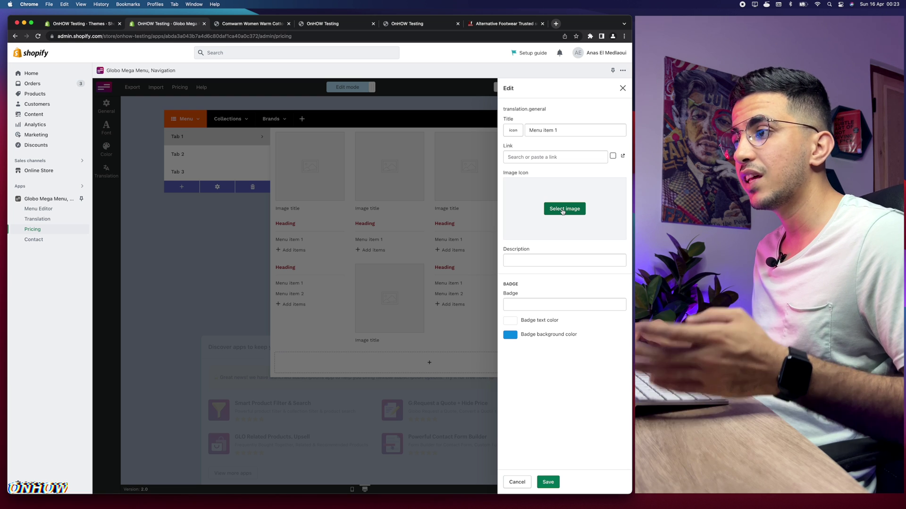
left_click(332, 241)
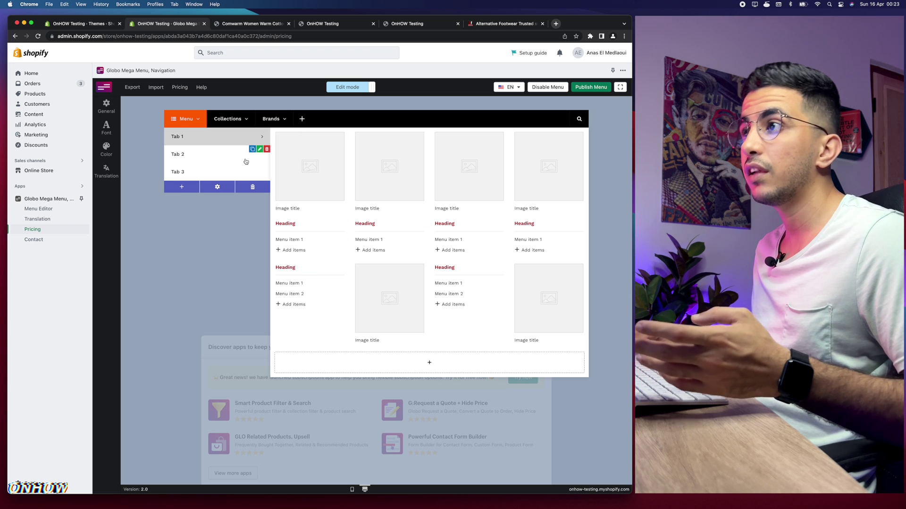
Duplicate the Collections item in the menu bar twice
left_click(237, 114)
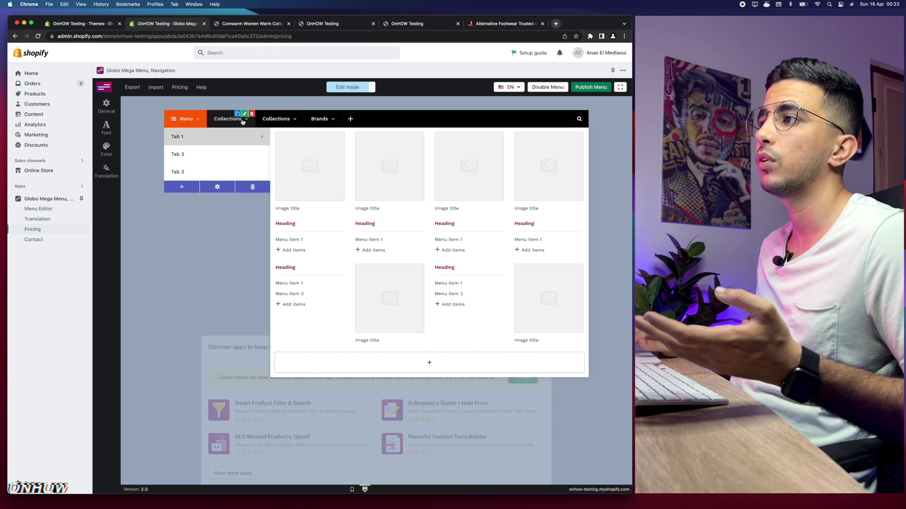
left_click(285, 113)
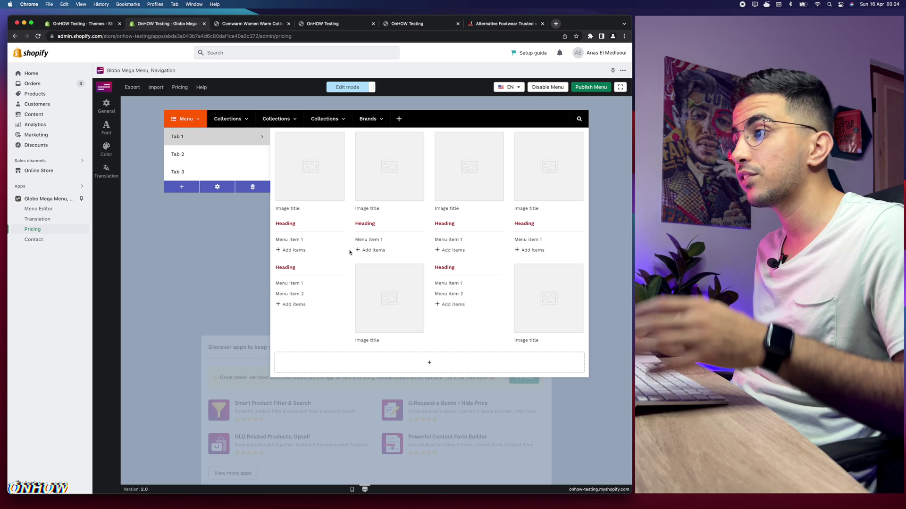
mouse_move(338, 245)
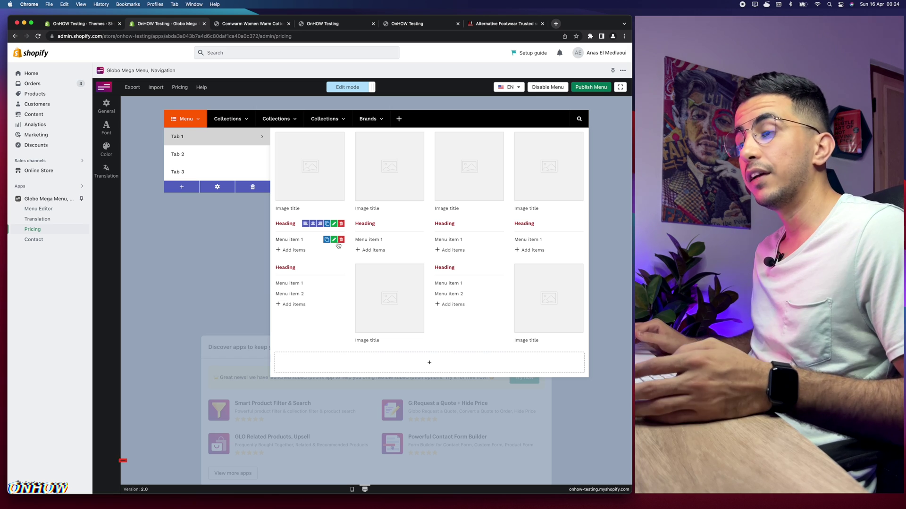